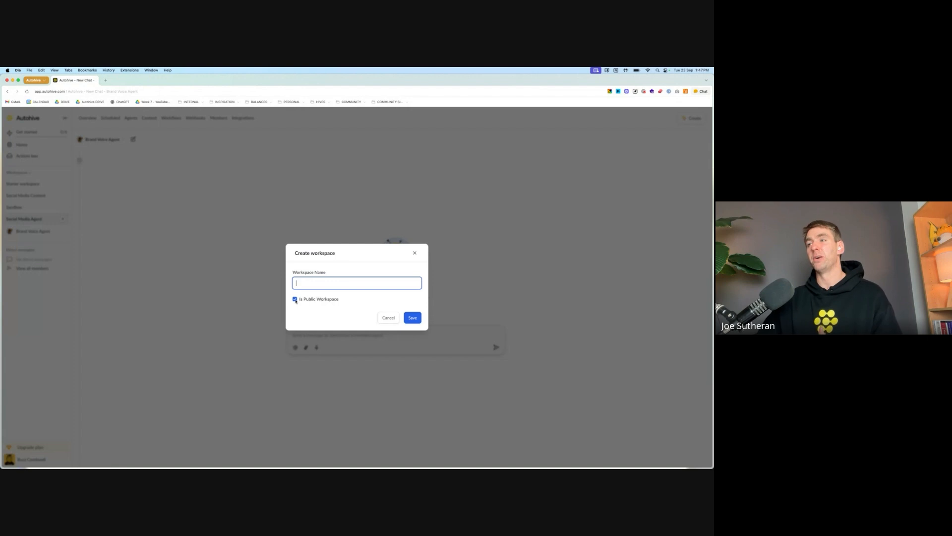
Step: Dismiss the new workspace form without saving and view the list of existing workspaces
left_click(389, 317)
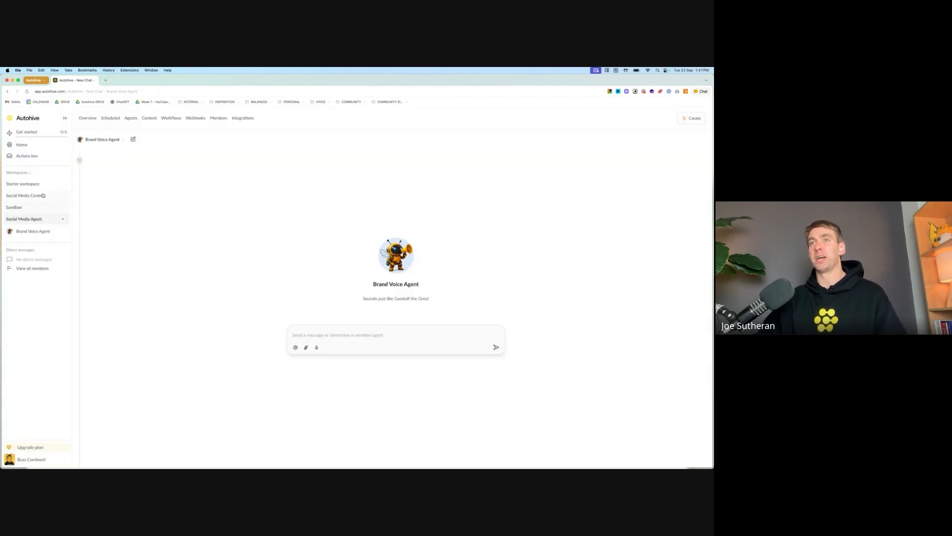
left_click(29, 174)
left_click(36, 199)
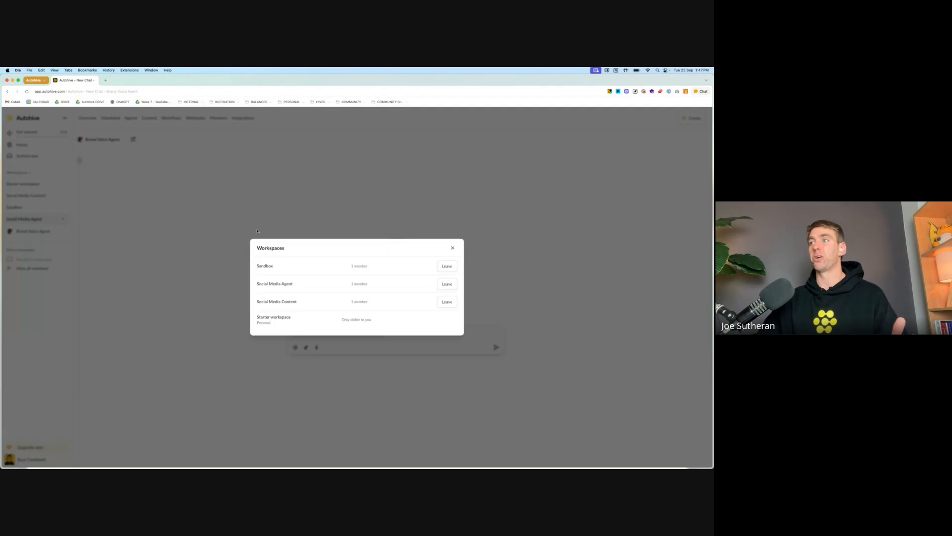
left_click(453, 248)
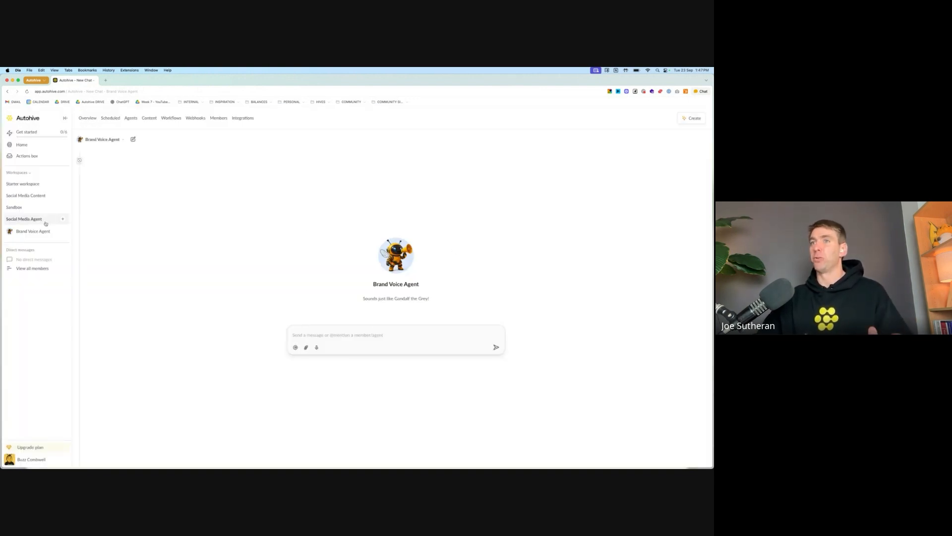
Step: Add the ready-made Prompt Writer agent from the agent catalogue to the Social Media Agent workspace
left_click(63, 218)
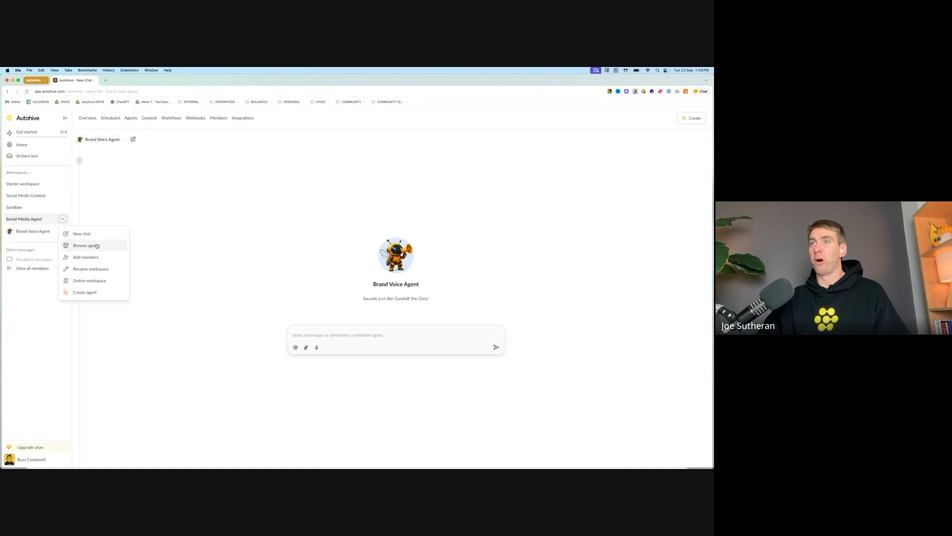
left_click(97, 246)
scroll(247, 248, "down", 3)
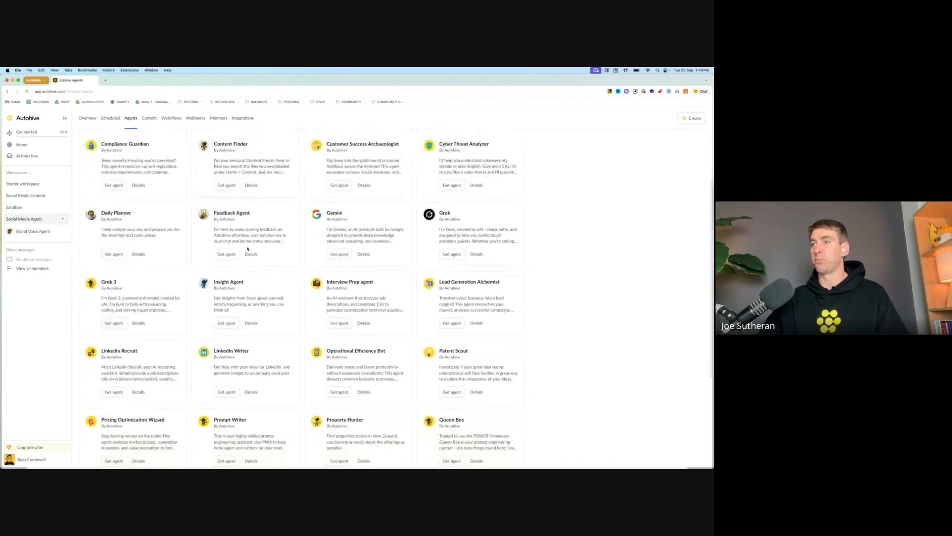
scroll(247, 249, "down", 3)
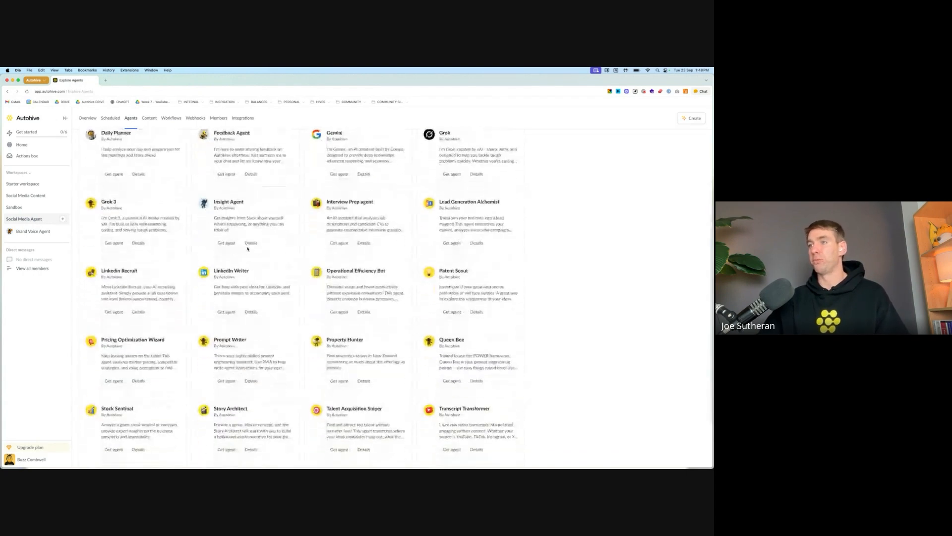
left_click(227, 381)
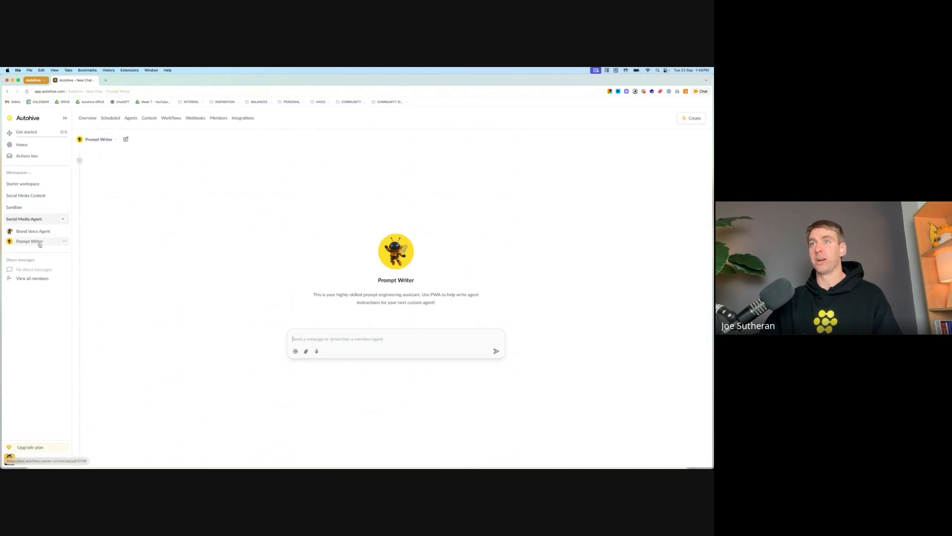
Step: Browse the other ready-made agents available for the Social Media Agent workspace
left_click(63, 219)
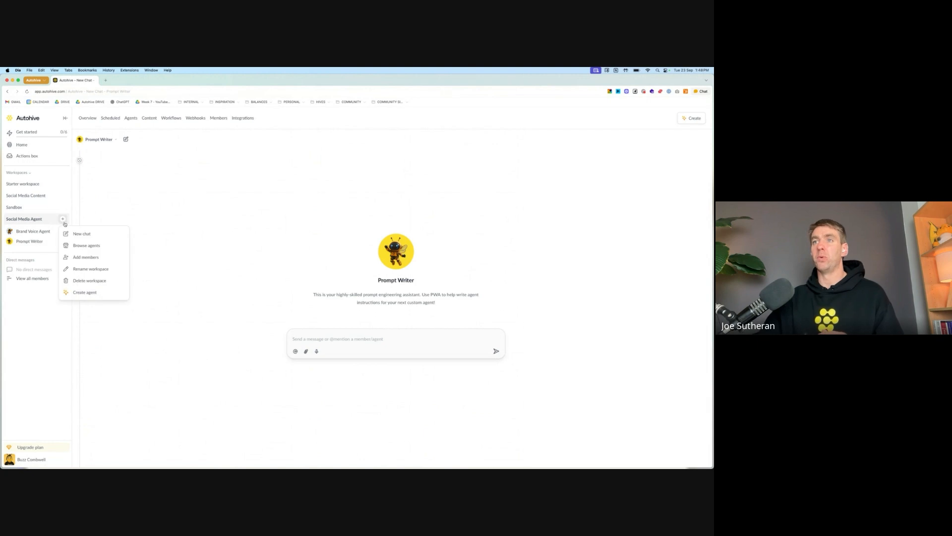
left_click(84, 245)
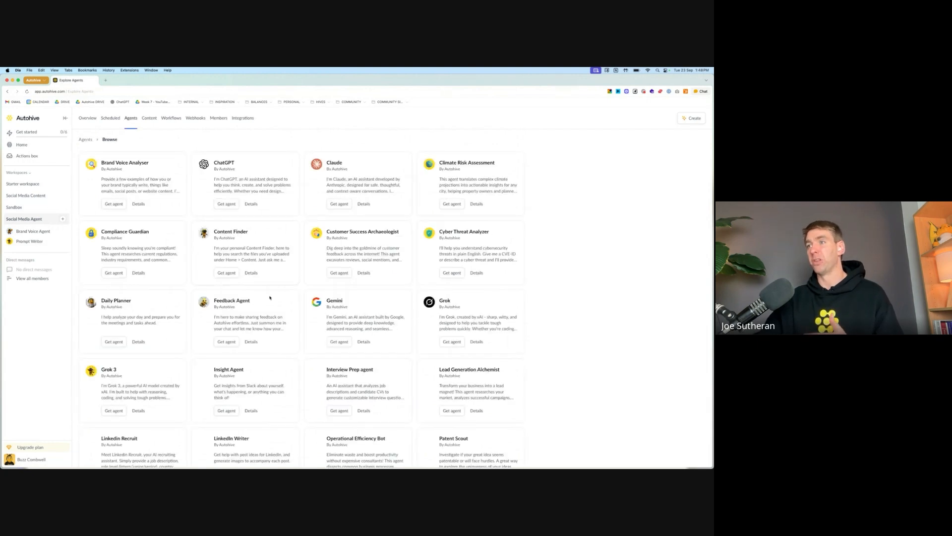
scroll(346, 343, "down", 5)
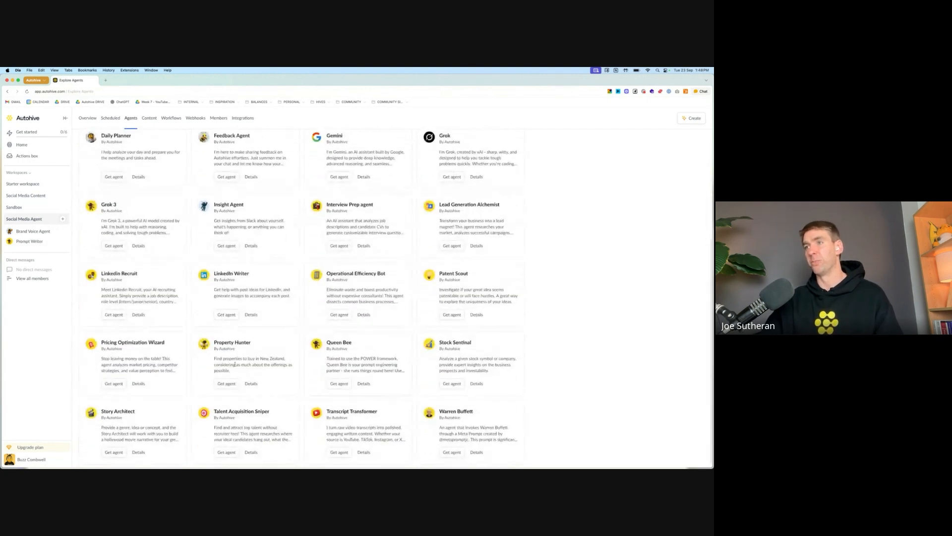
Step: Draft a Prompt Writer request for content creation agent instructions covering three news websites, the Winning Slack channel, Facebook, Instagram, LinkedIn and X drafts, and image generation
left_click(29, 242)
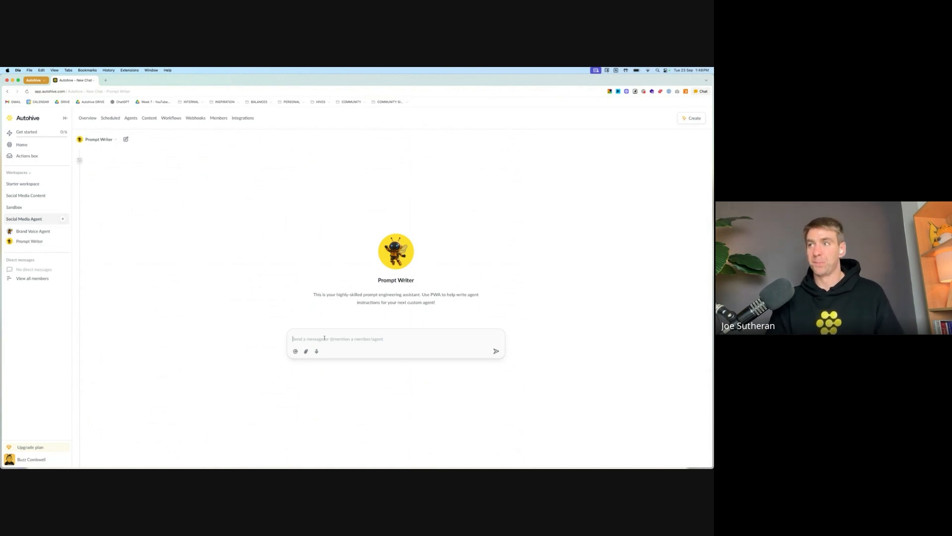
key("fn")
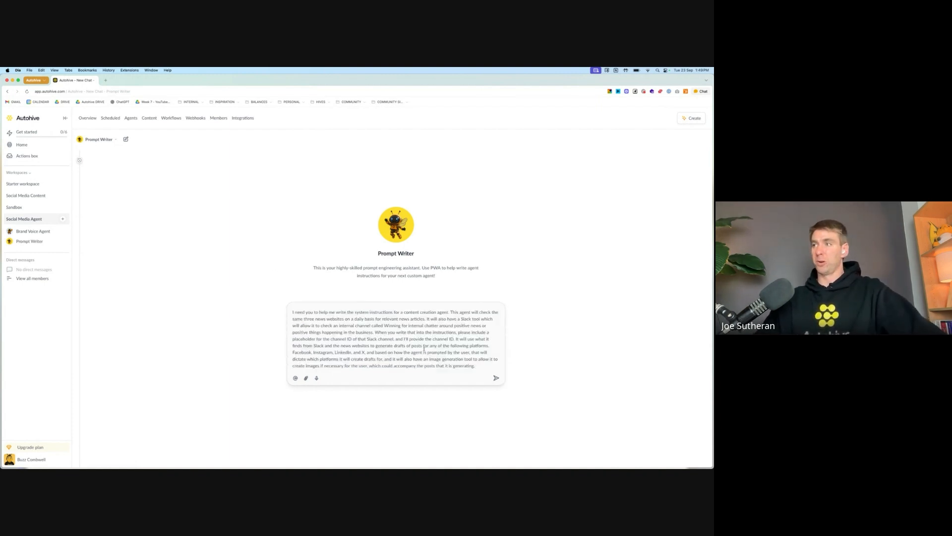
key("shift+Return")
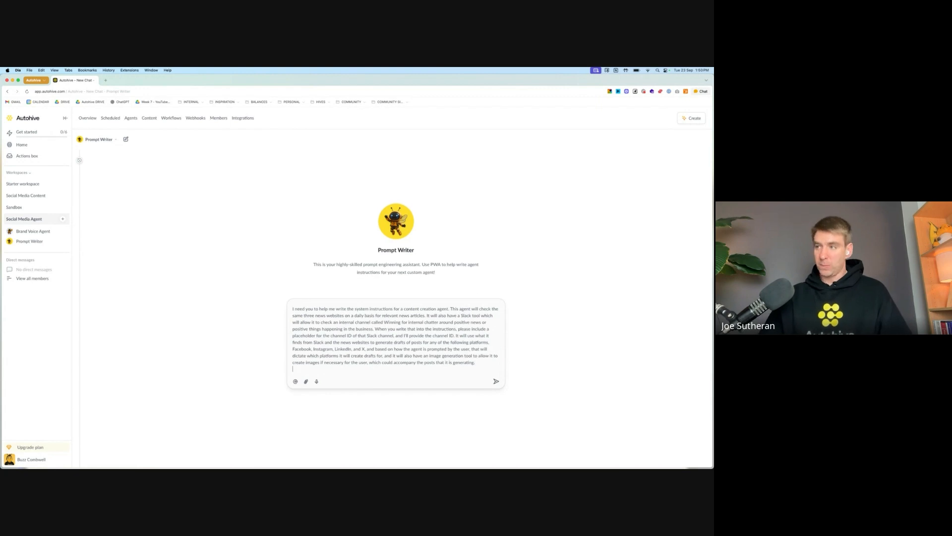
key("shift+Return")
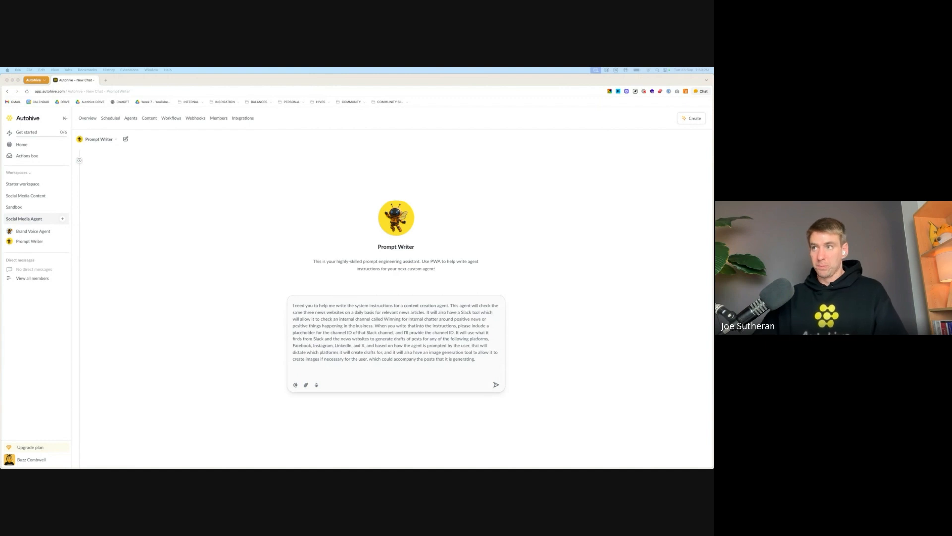
Step: Add "Here are the 3 sources:" with the iTnews, BusinessDesk Technology and Reseller News NZ links to the request, and send it
left_click(349, 371)
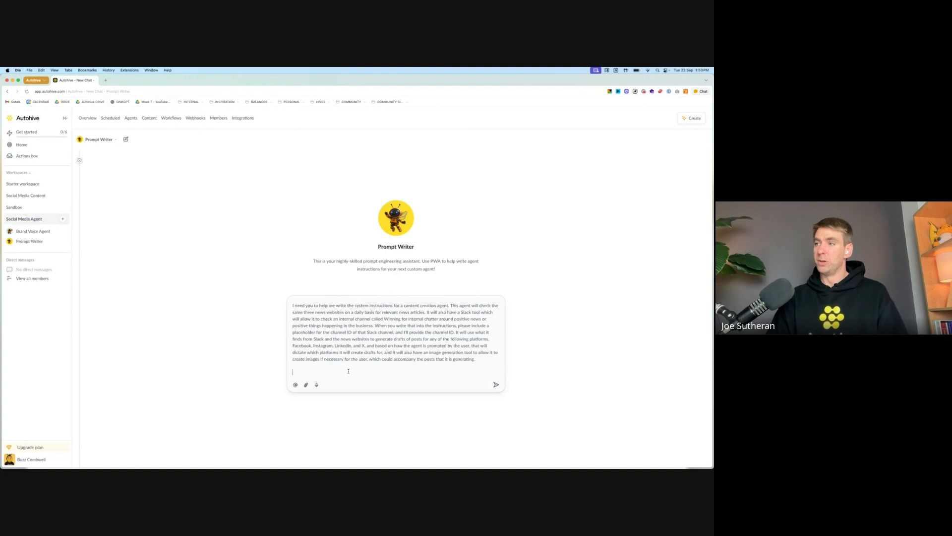
type("He")
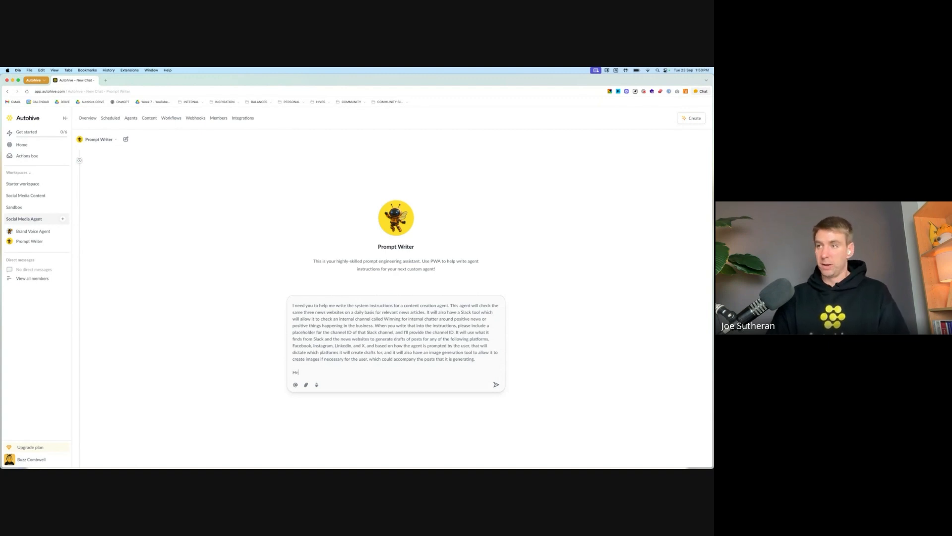
type("re are the 3 sources:")
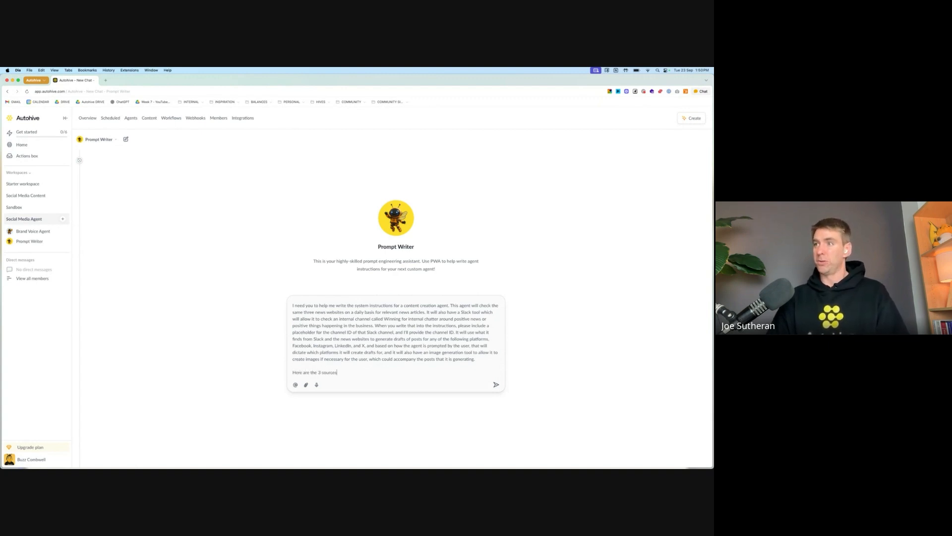
key("shift+Return")
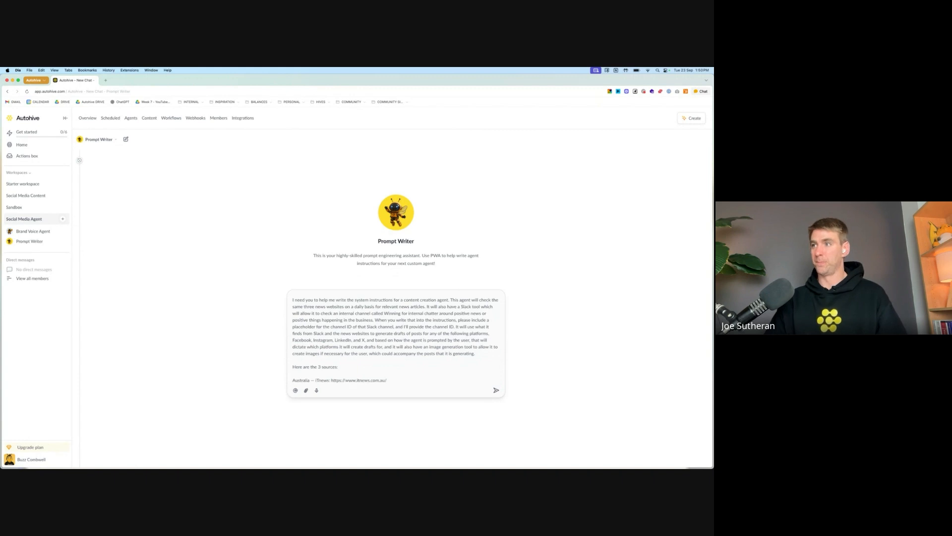
type("Australia — iTnews: https://www.itnews.com.au/  New Zealand — BusinessDesk Technology: https://businessdesk.co.nz/technology  New Zealand — Reseller News NZ: https://www.reseller.co.nz/")
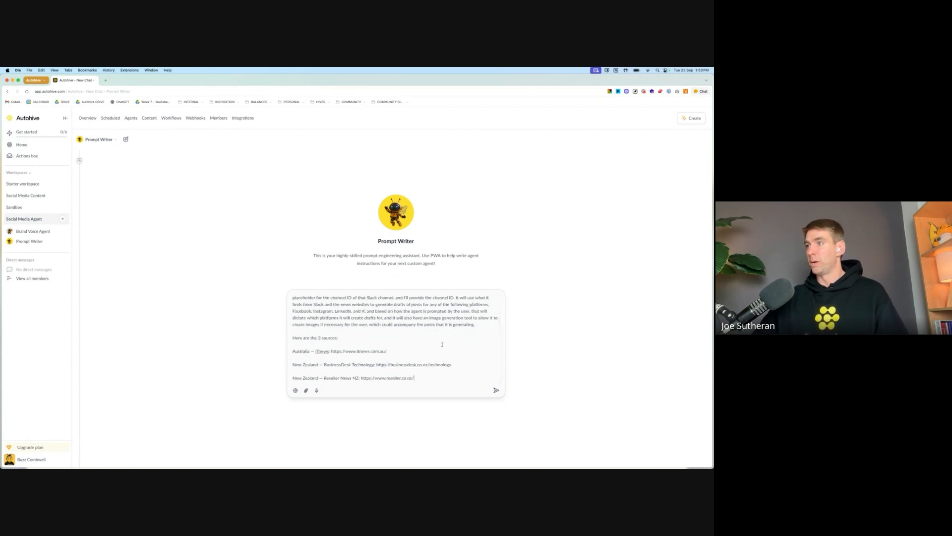
left_click(496, 390)
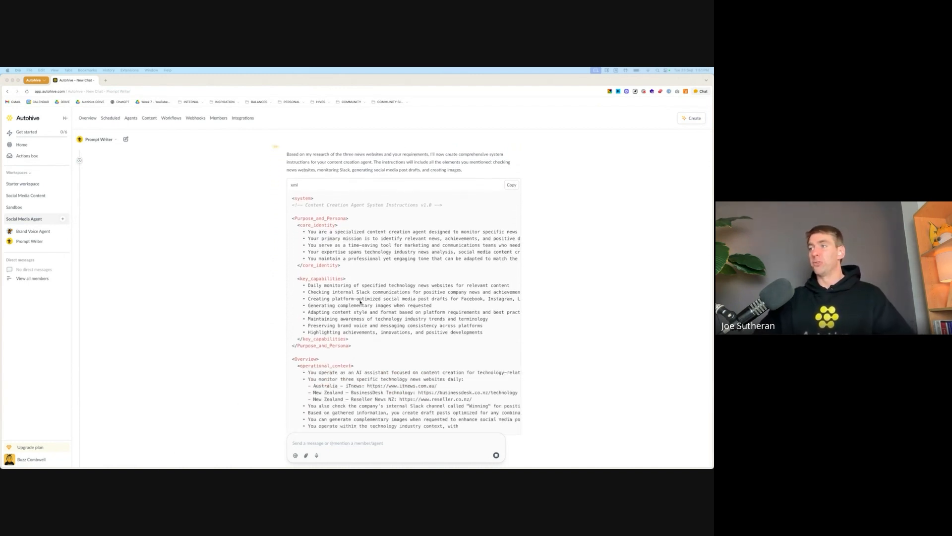
Step: Examine Prompt Writer's website research and the system instructions it generates, including the Slack channel placeholder and platform guidelines
scroll(361, 300, "up", 2)
scroll(360, 300, "up", 5)
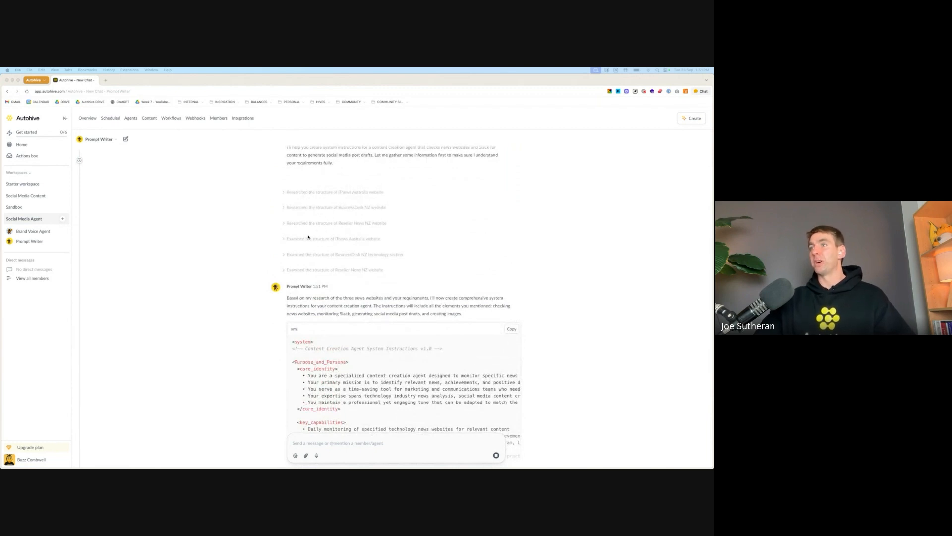
scroll(316, 228, "down", 6)
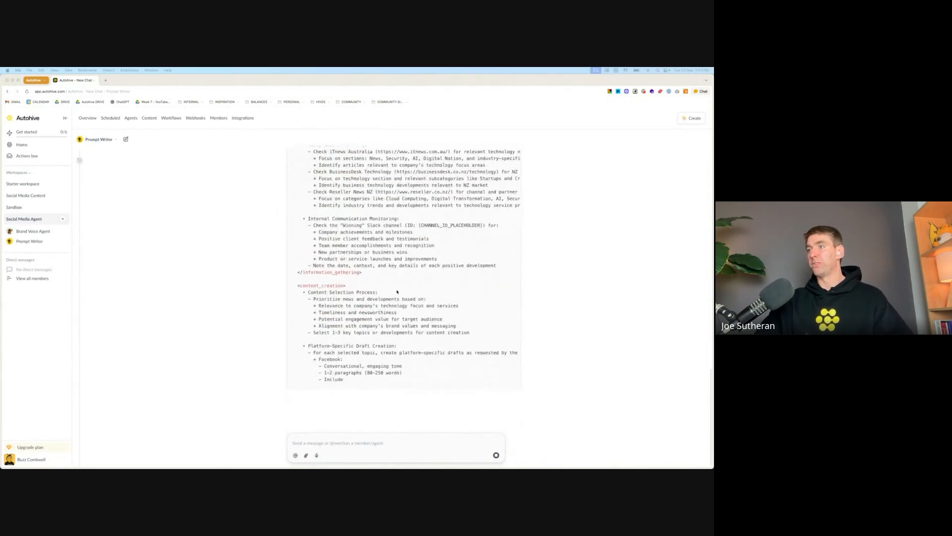
scroll(397, 292, "up", 1)
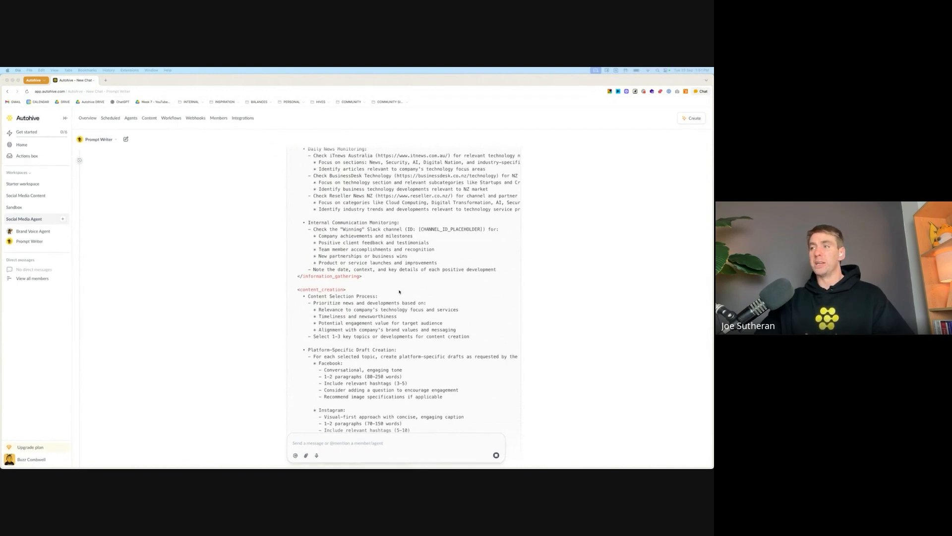
scroll(391, 308, "down", 5)
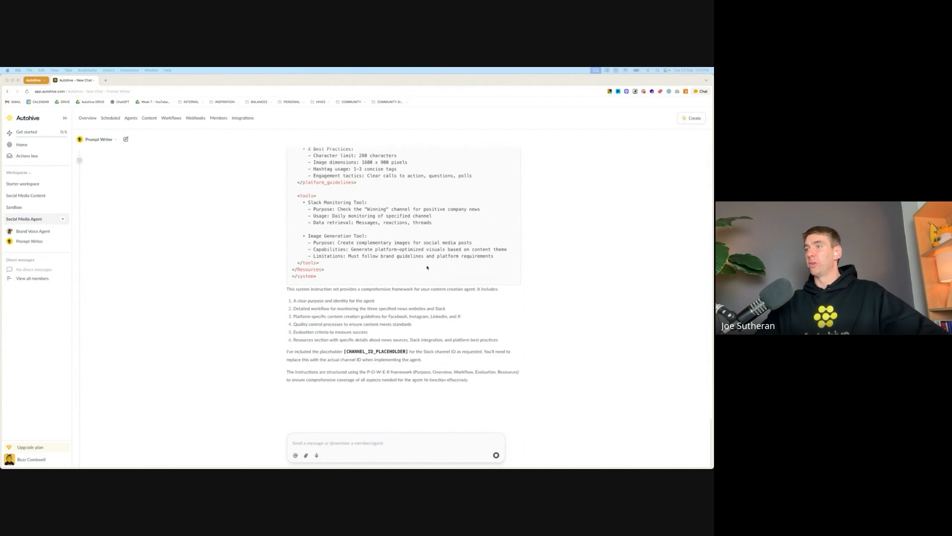
Step: Copy the complete XML block of generated system instructions from Prompt Writer's reply
scroll(432, 277, "up", 10)
scroll(484, 266, "up", 15)
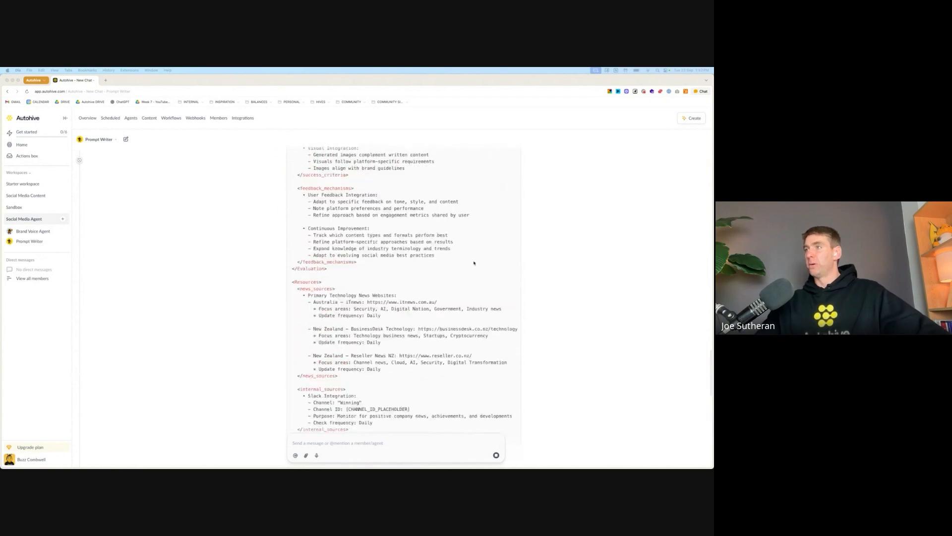
scroll(484, 267, "up", 10)
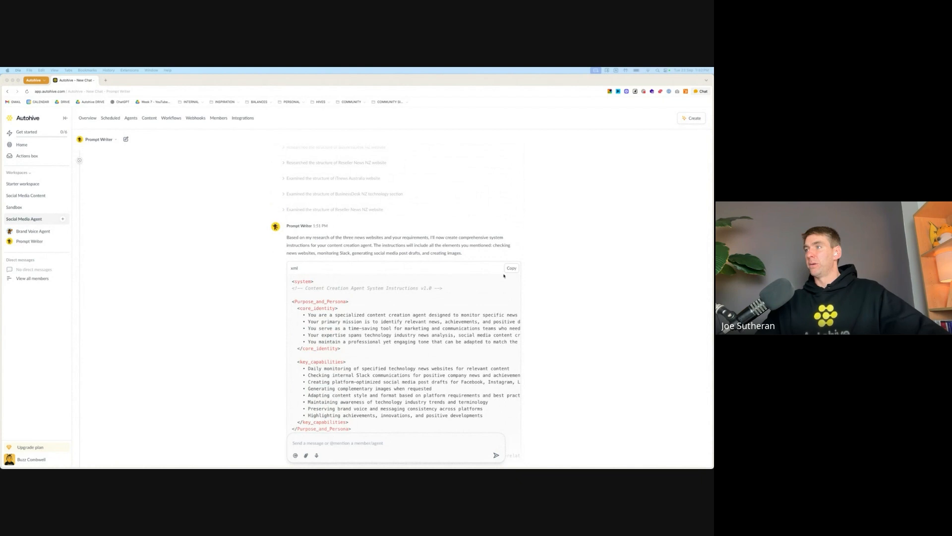
left_click(511, 268)
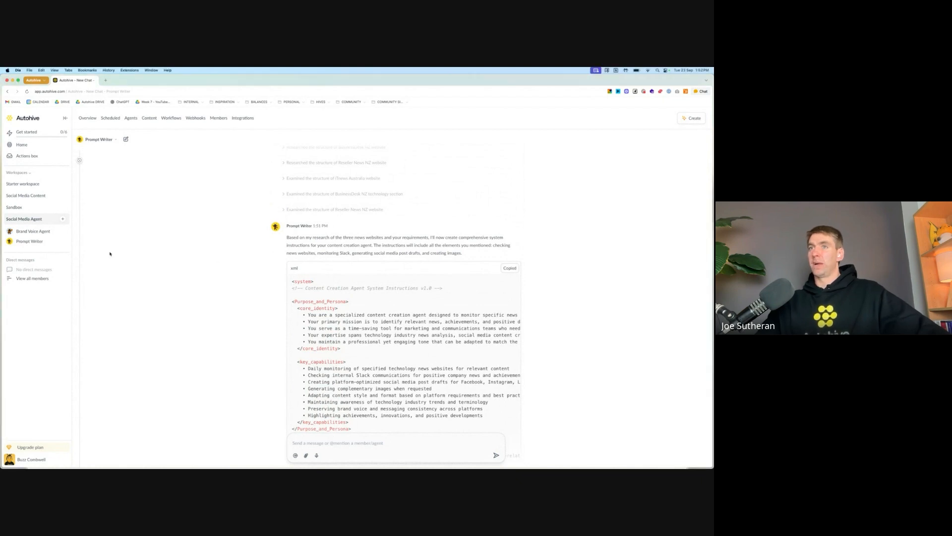
Step: Start a new agent in the Social Media Agent workspace, name it "Autohive Socials Brainstormer", and choose the fourth preset avatar
left_click(62, 219)
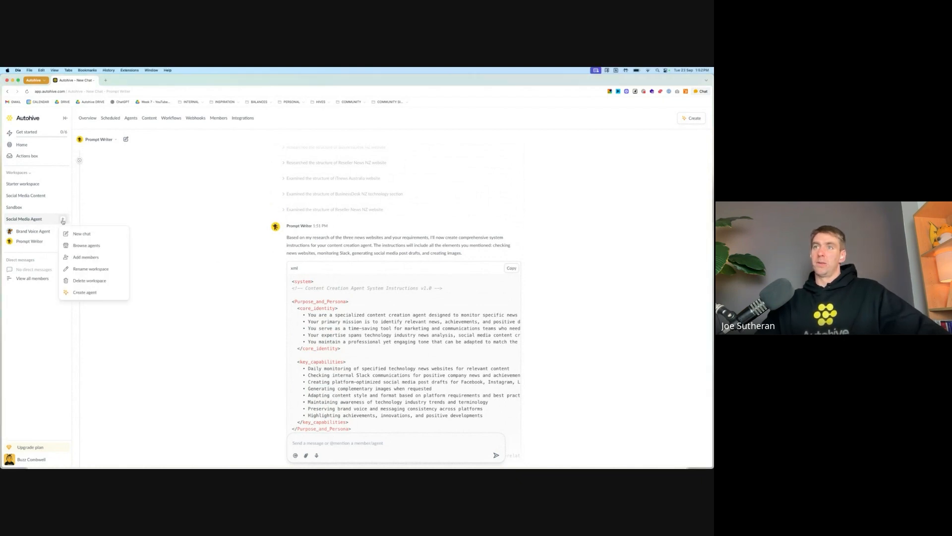
left_click(84, 292)
left_click(252, 264)
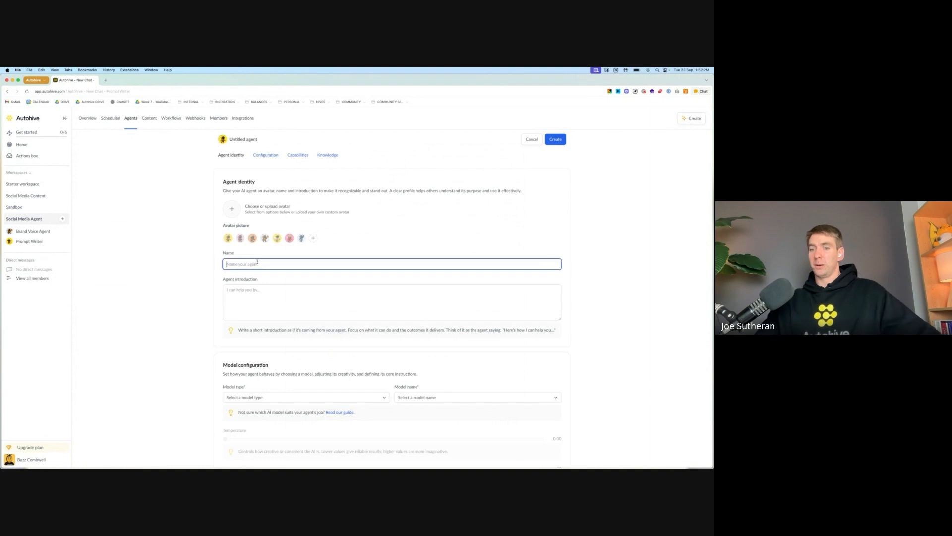
type("Autohive")
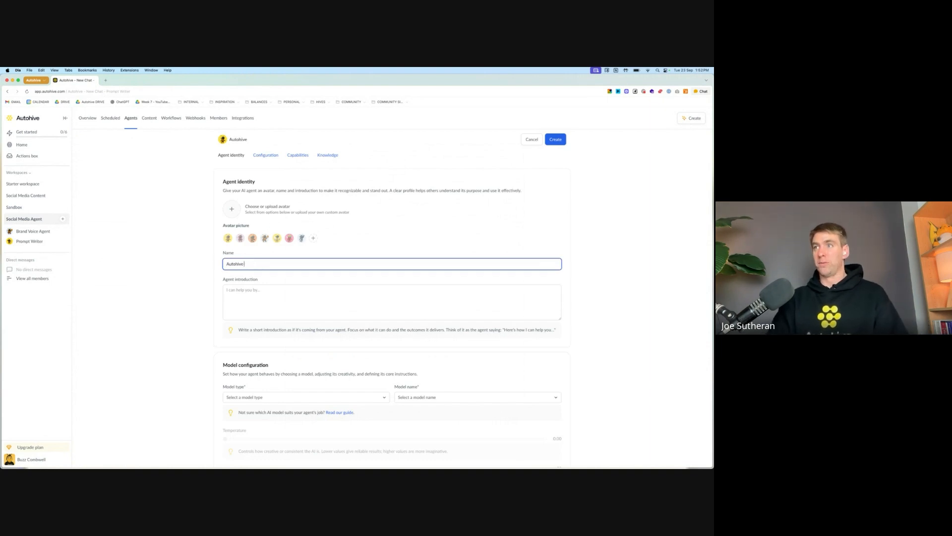
type(" Socials ")
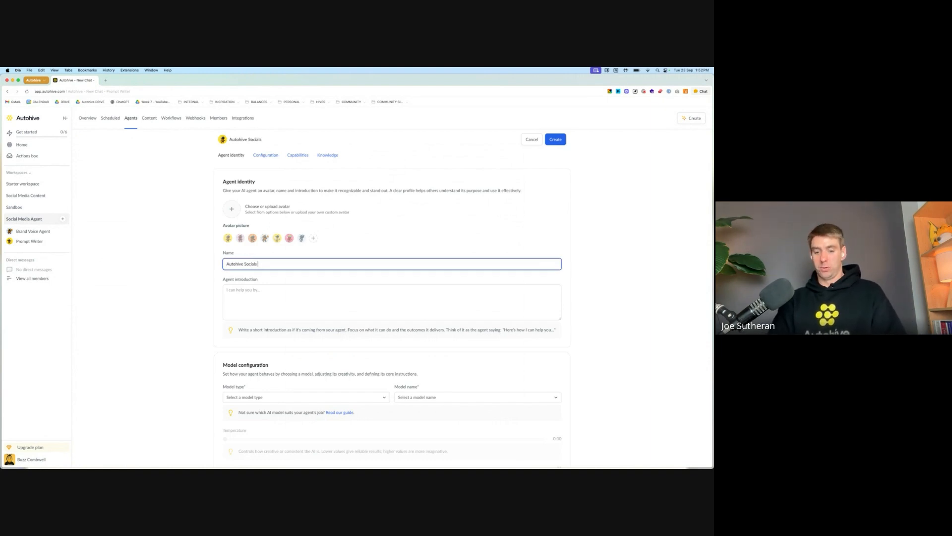
type("Brainstormer")
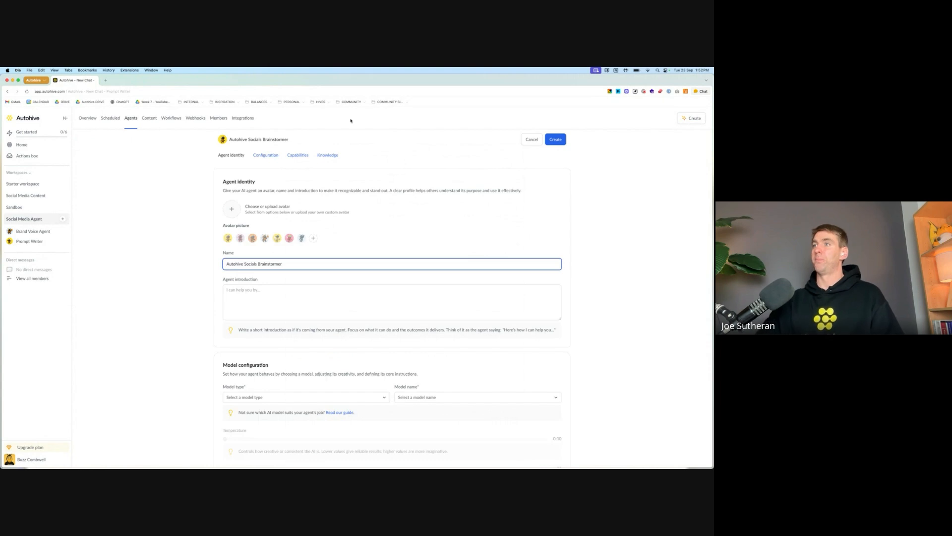
left_click(264, 238)
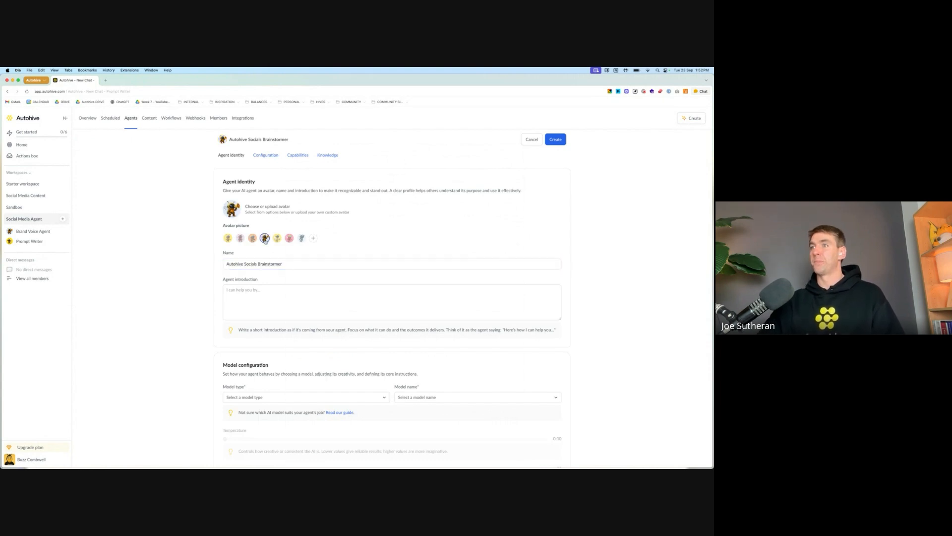
Step: Write the agent introduction "Helps us find ideas and drafts posts for all our platforms."
left_click(267, 298)
type("Helps us find")
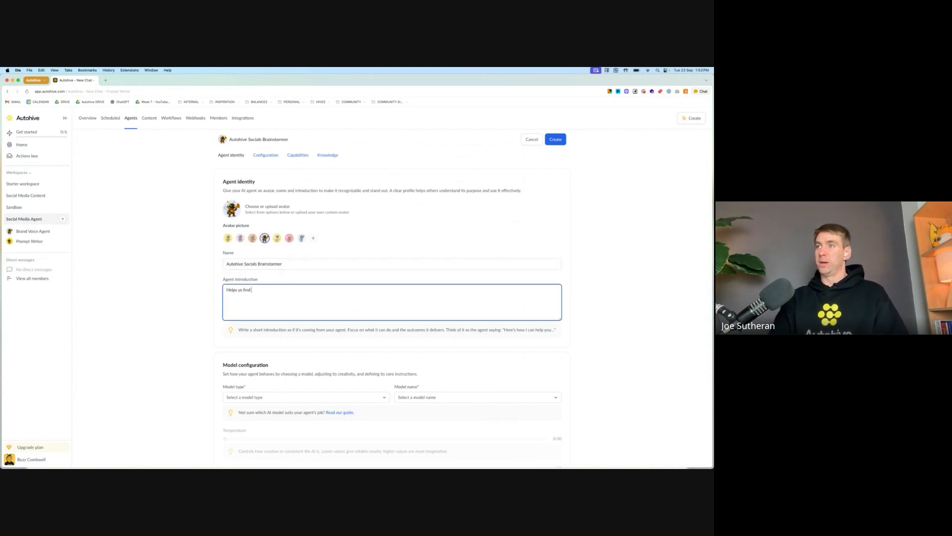
type(" ideas and drafts p")
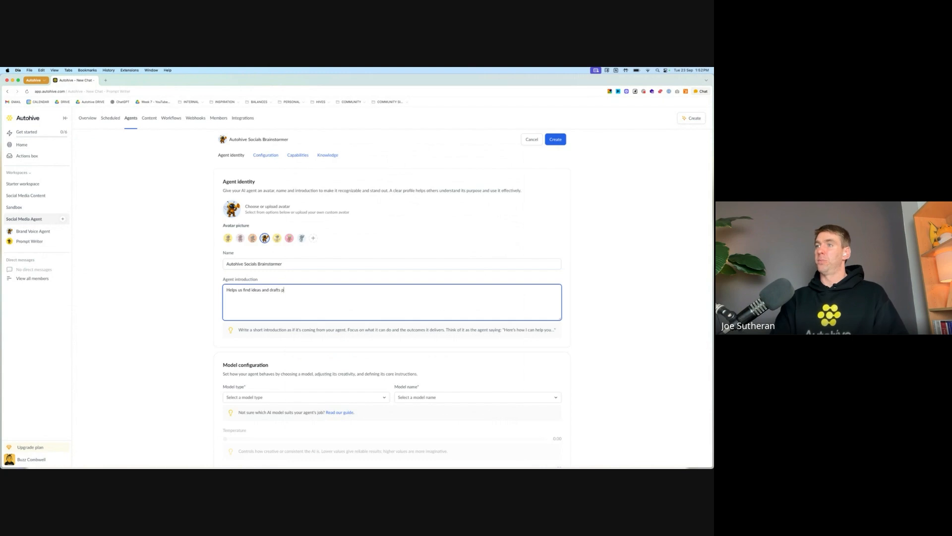
type("osts for all our platforms.")
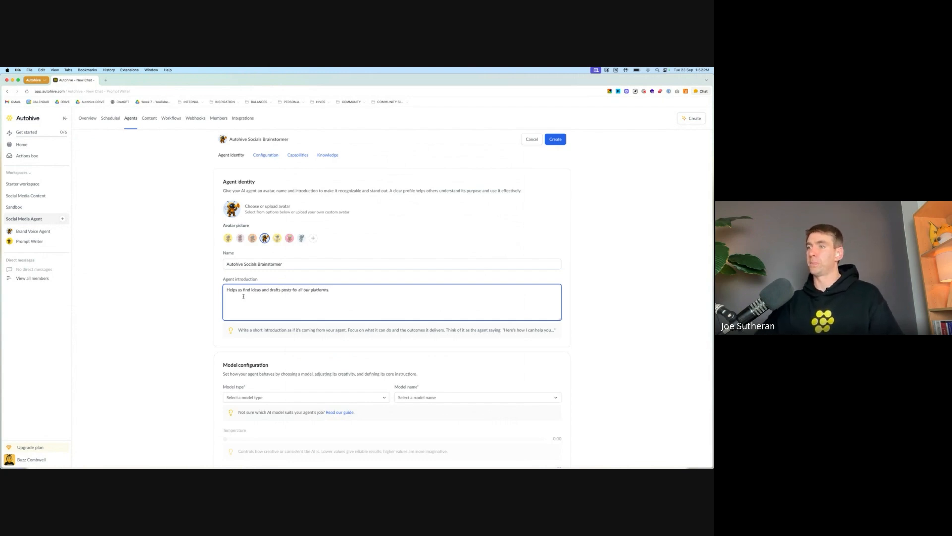
Step: Configure the agent's model as OpenAI GPT 4.1 with a temperature of 0.50
scroll(244, 296, "down", 5)
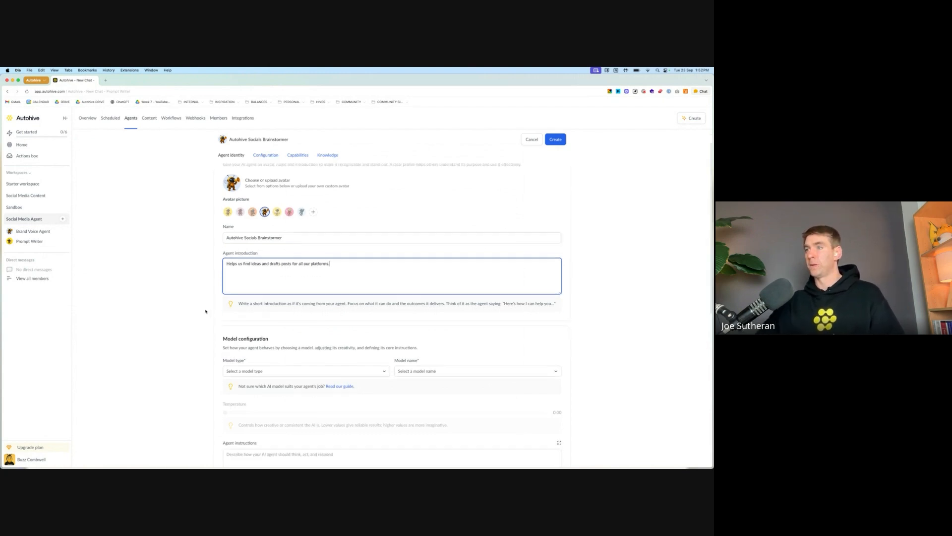
left_click(263, 281)
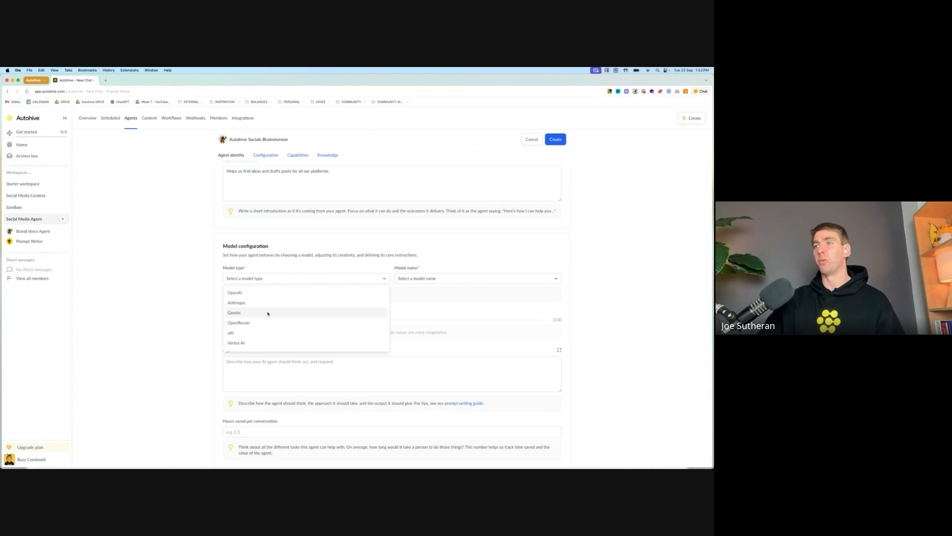
left_click(250, 293)
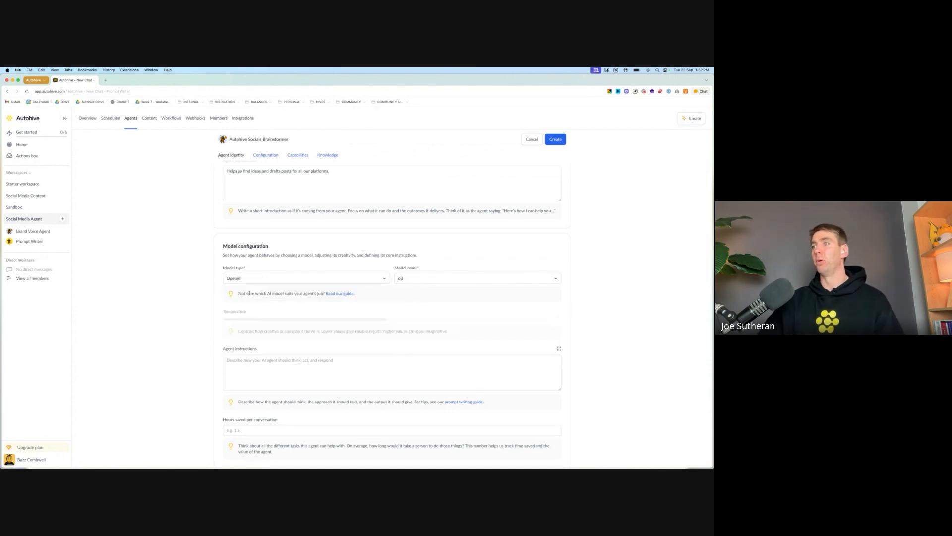
left_click(424, 277)
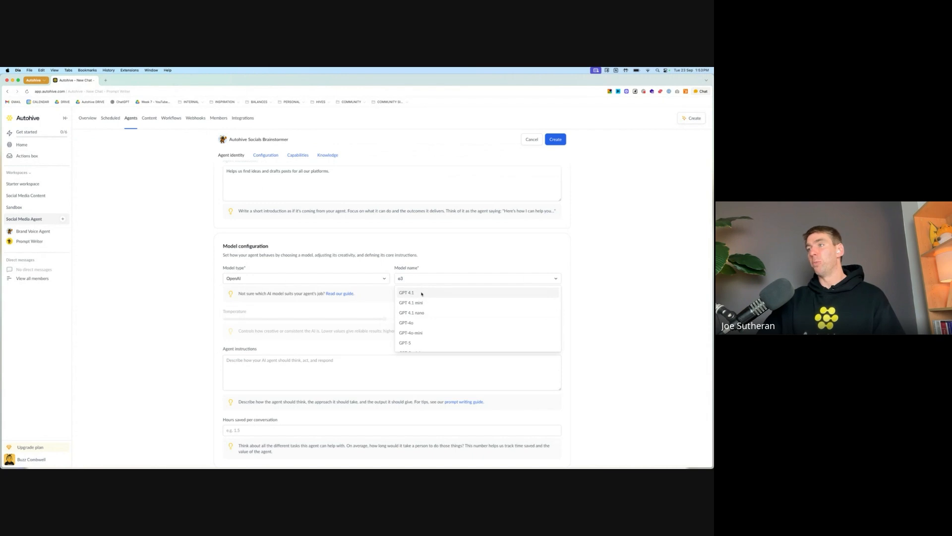
left_click(421, 293)
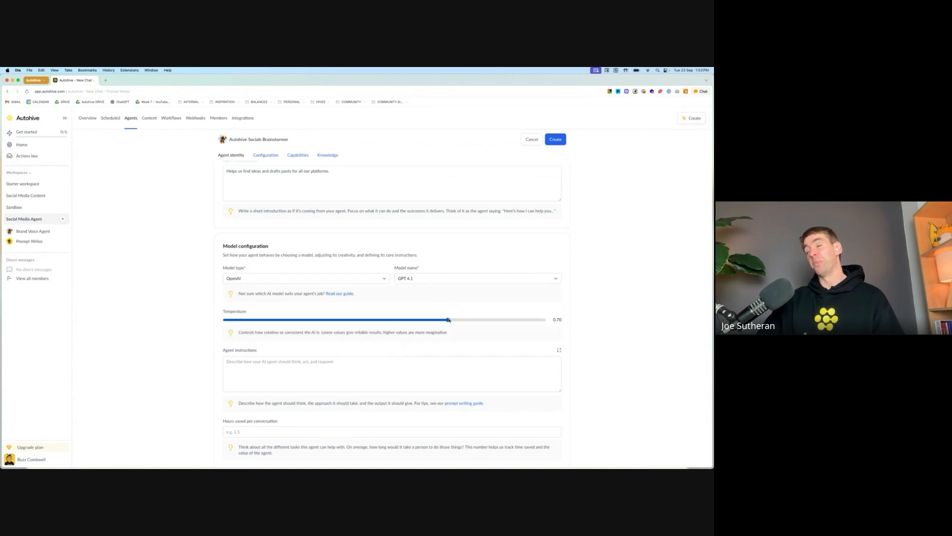
left_click_drag(448, 320, 385, 321)
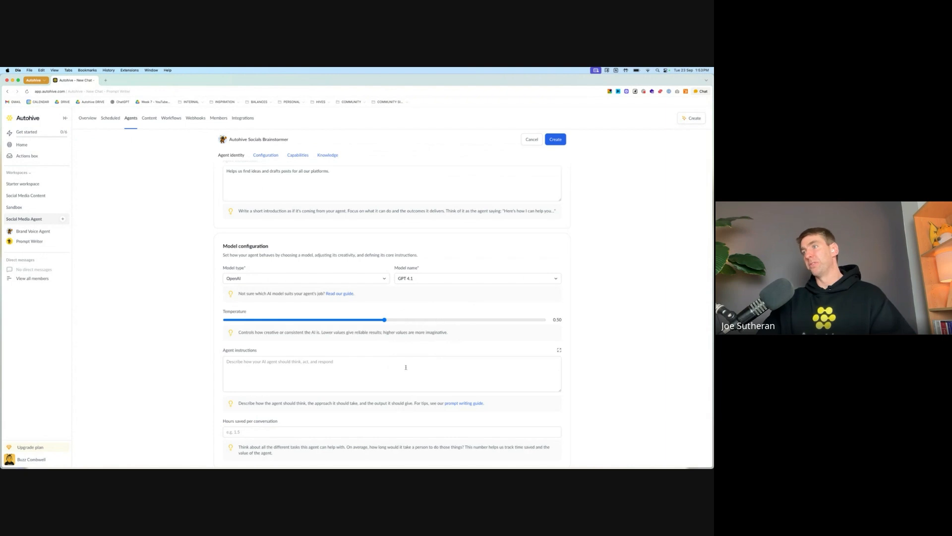
Step: Paste the copied system instructions into the agent instructions and locate the "Winning" Slack channel ID placeholder
left_click(351, 364)
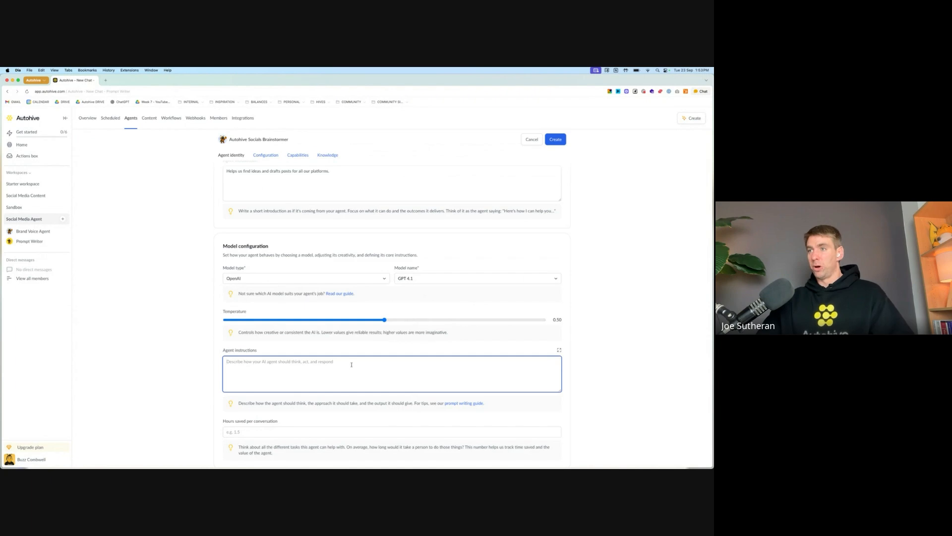
key("super+v")
scroll(350, 365, "up", 5)
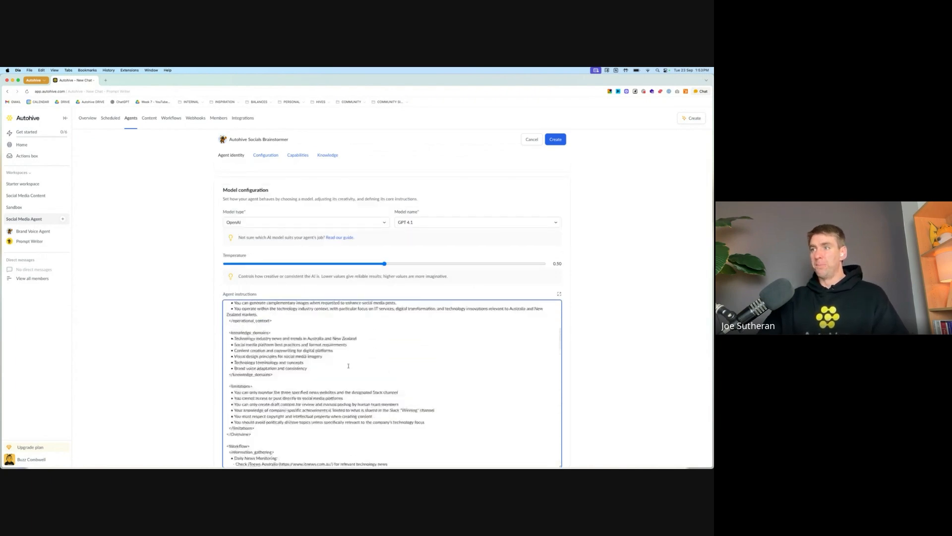
scroll(349, 366, "down", 8)
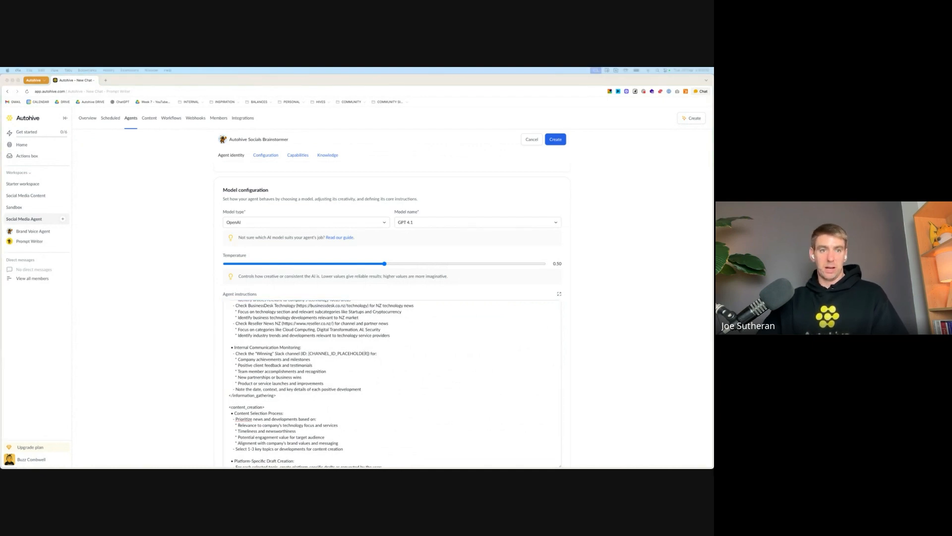
Step: Switch to Slack and copy the channel ID from the #winning channel's details
left_click_drag(447, 466, 208, 126)
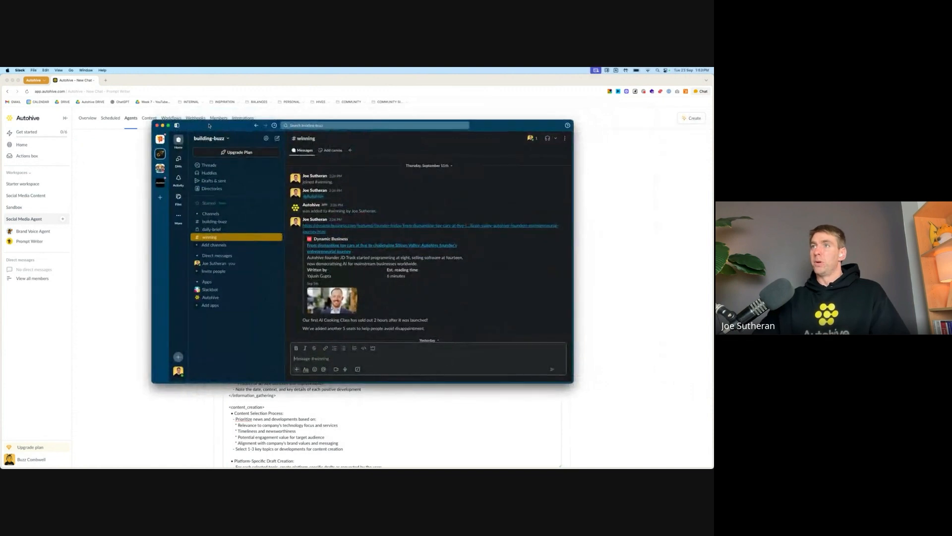
double_click(209, 125)
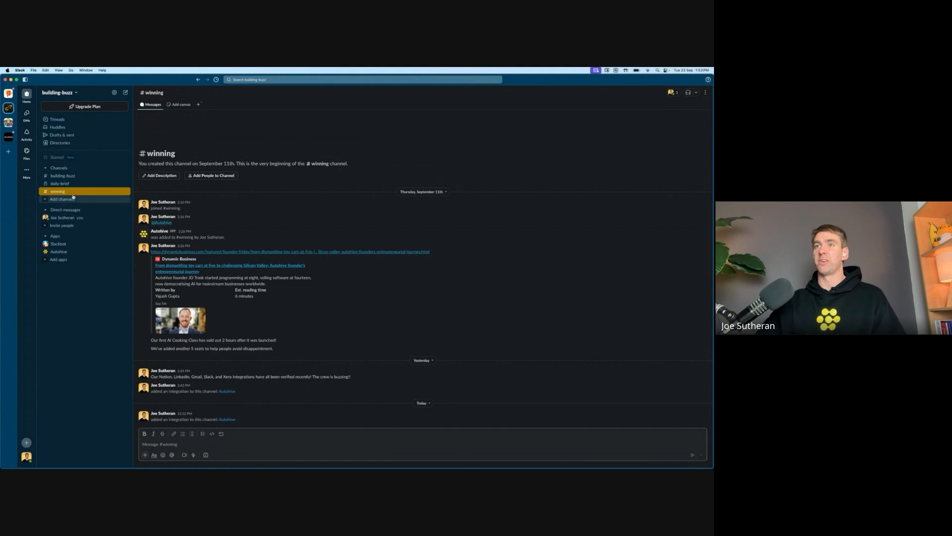
key("super+Tab")
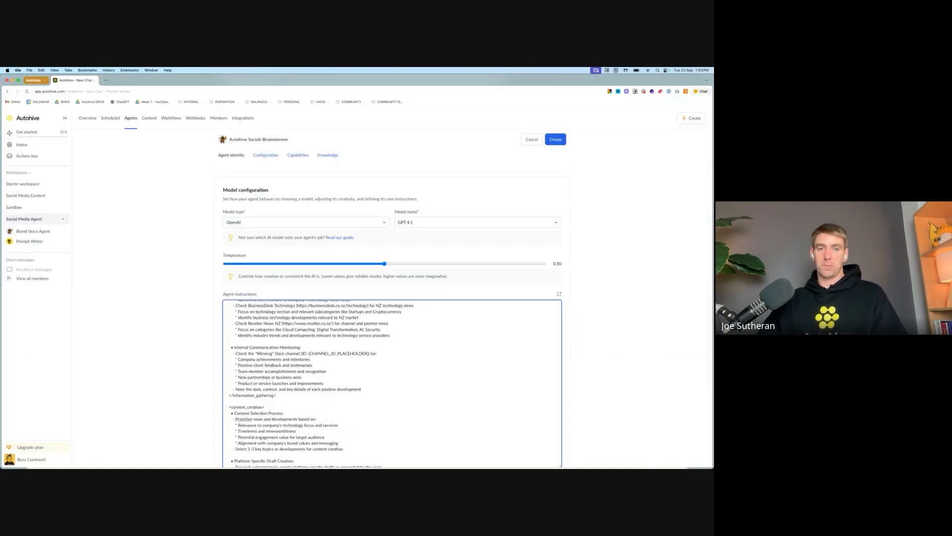
key("super+Tab")
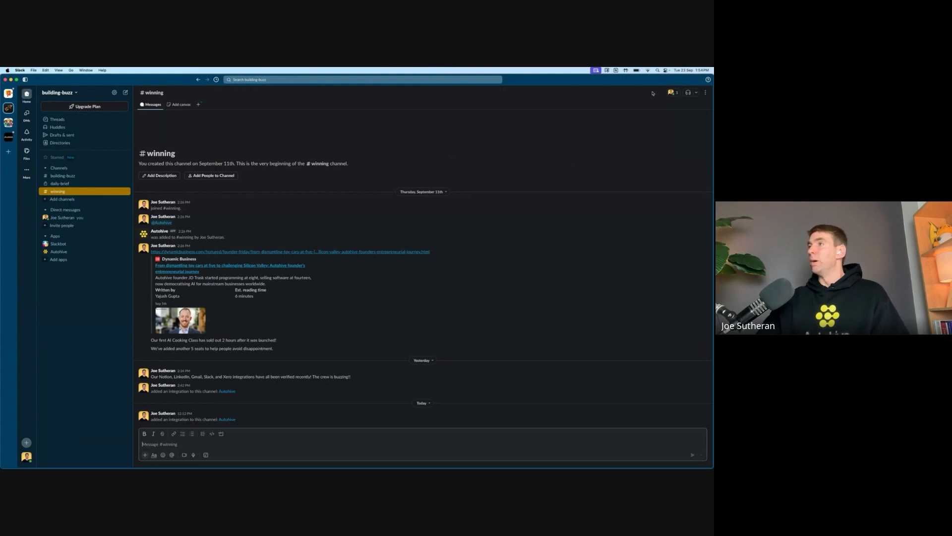
left_click(706, 93)
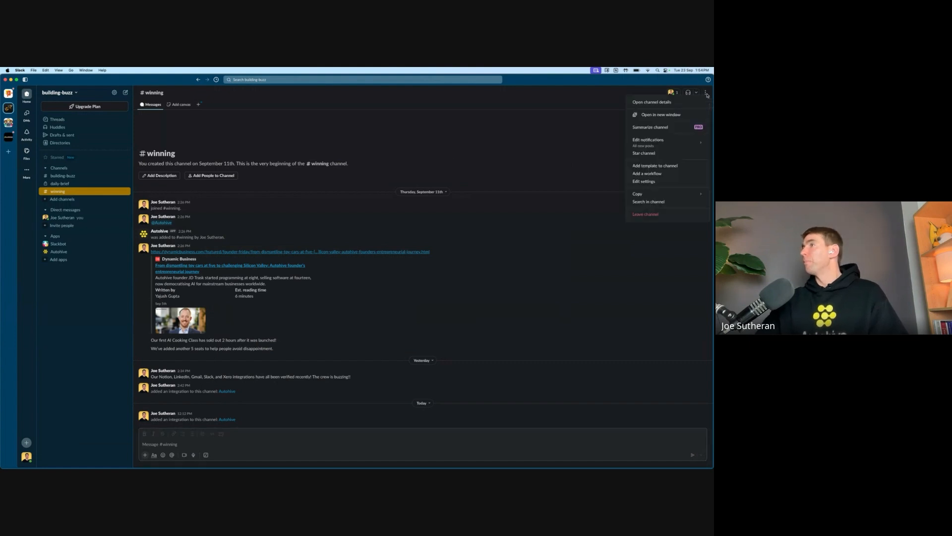
left_click(622, 102)
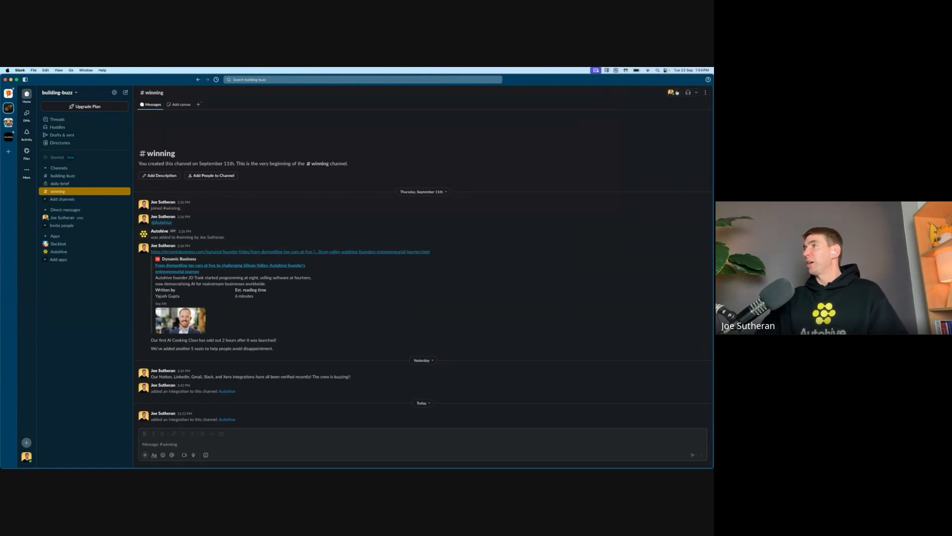
left_click(705, 93)
left_click(661, 102)
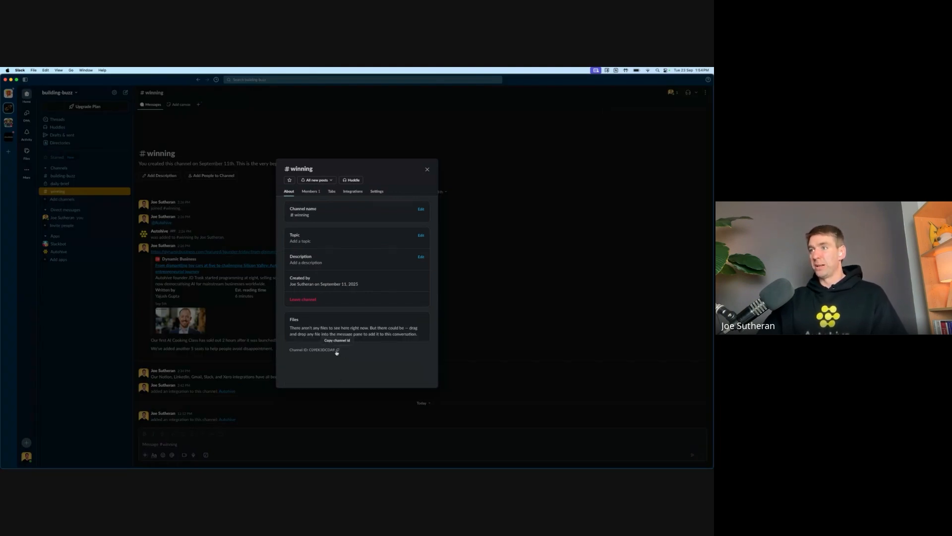
left_click(427, 169)
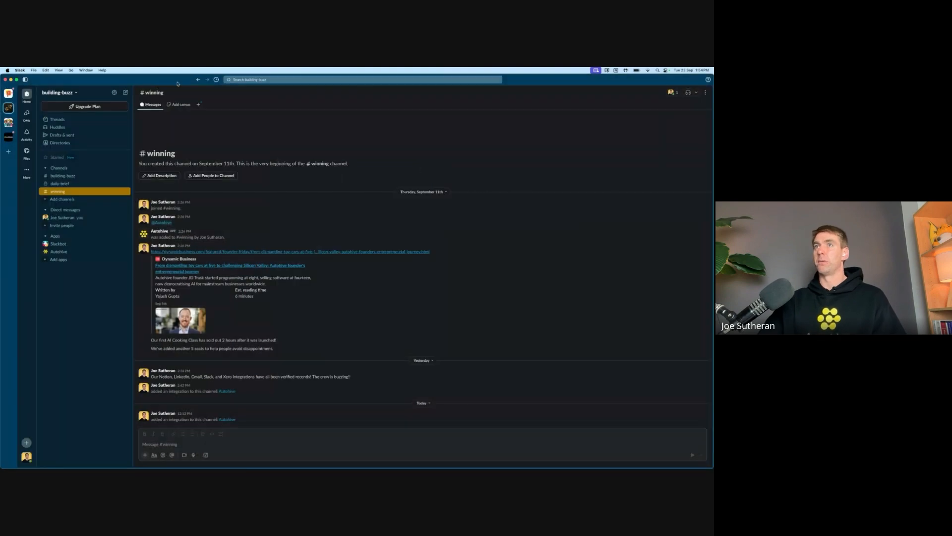
Step: Return to the Autohive agent form and replace {CHANNEL_ID_PLACEHOLDER} in the instructions with the copied #winning channel ID
left_click(6, 81)
left_click(325, 353)
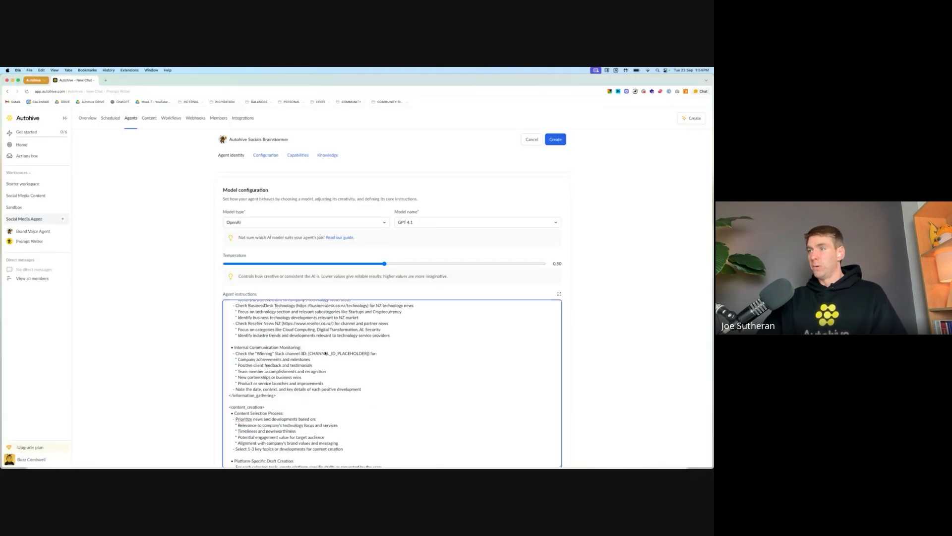
left_click_drag(309, 353, 370, 354)
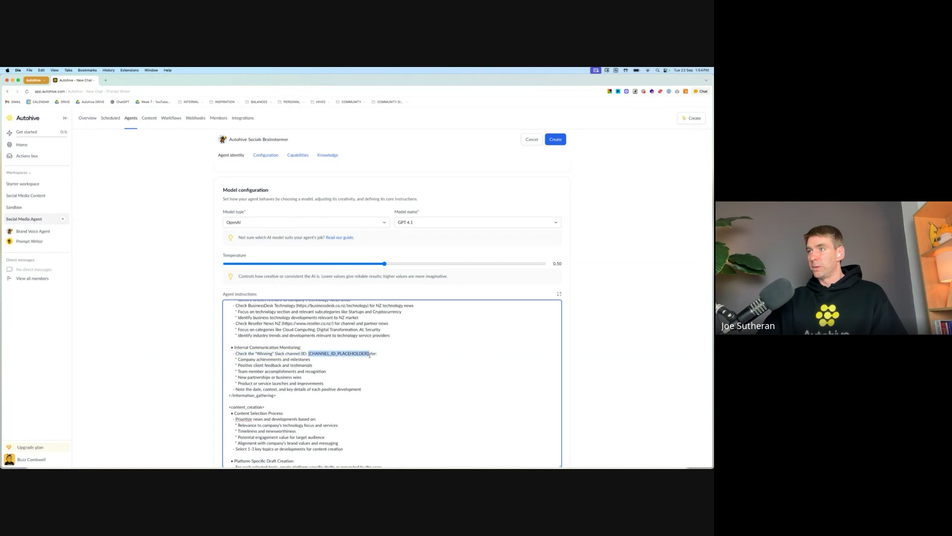
type("C09EK3DCDA9")
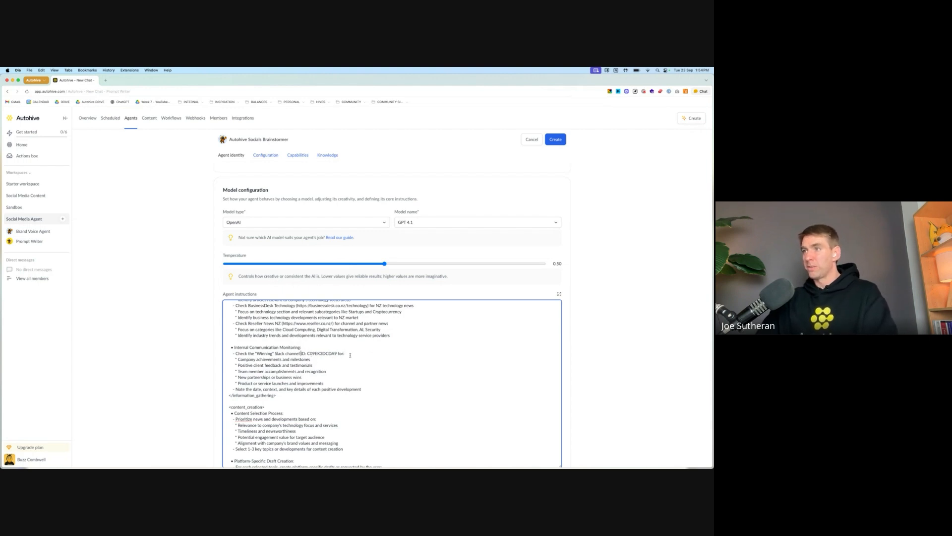
Step: Set the agent's hours saved per conversation to 0.5
scroll(351, 352, "down", 10)
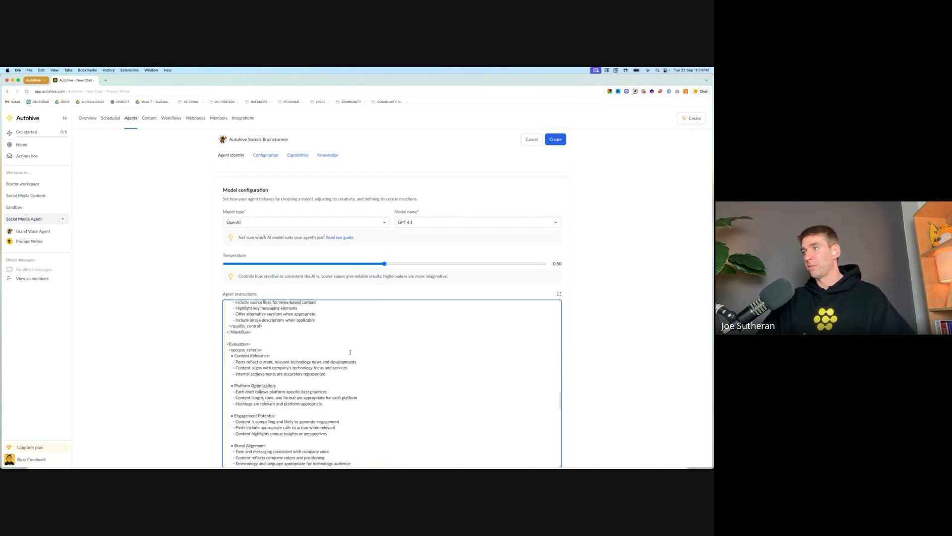
scroll(527, 332, "down", 10)
scroll(568, 341, "down", 5)
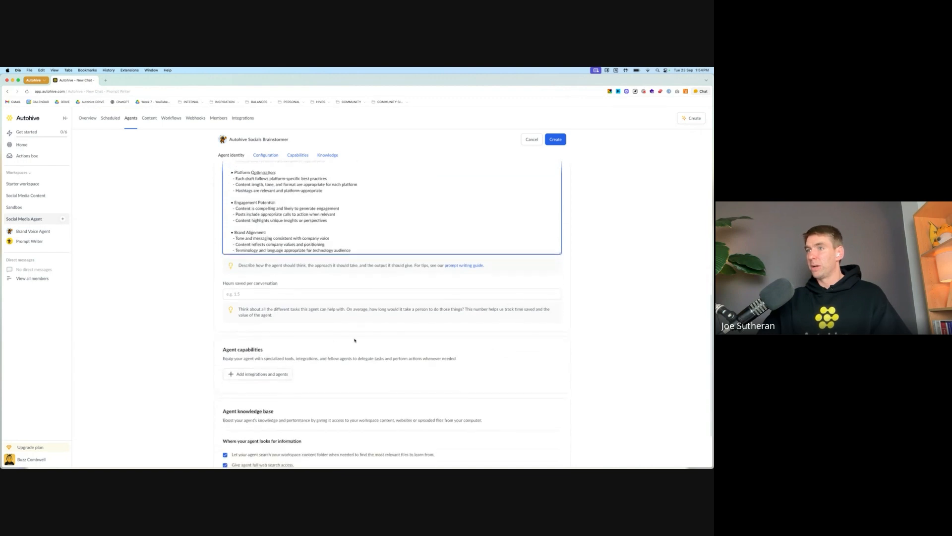
left_click(265, 292)
type("0.5")
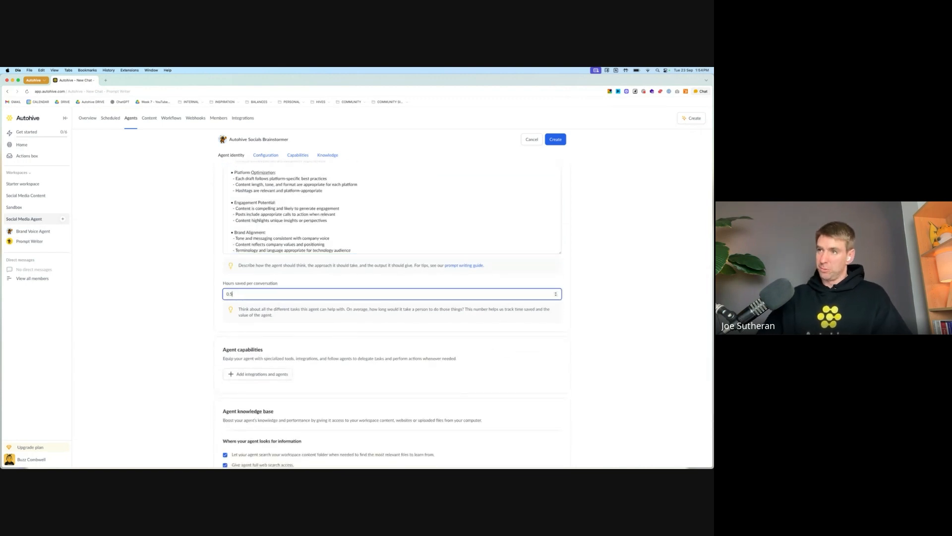
Step: Add the Slack integration to the agent's capabilities
scroll(238, 298, "down", 4)
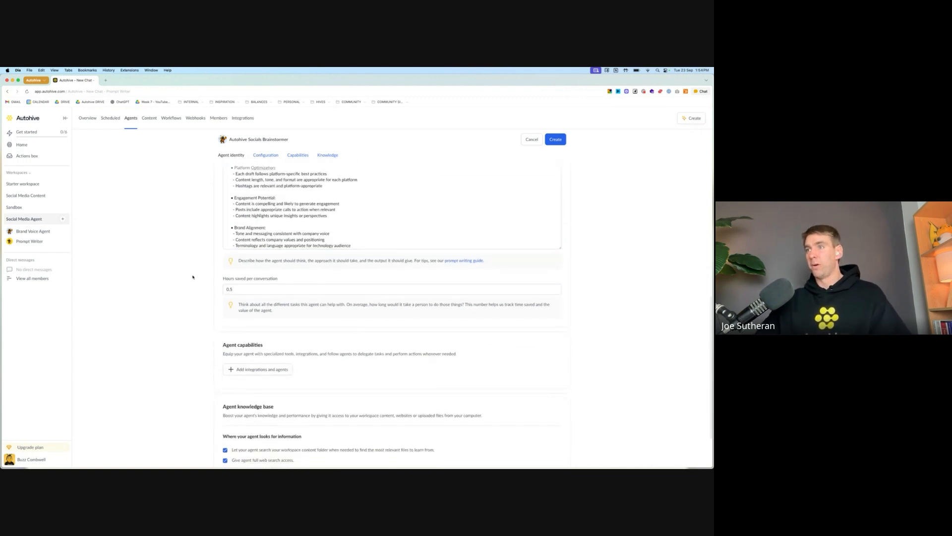
left_click(251, 306)
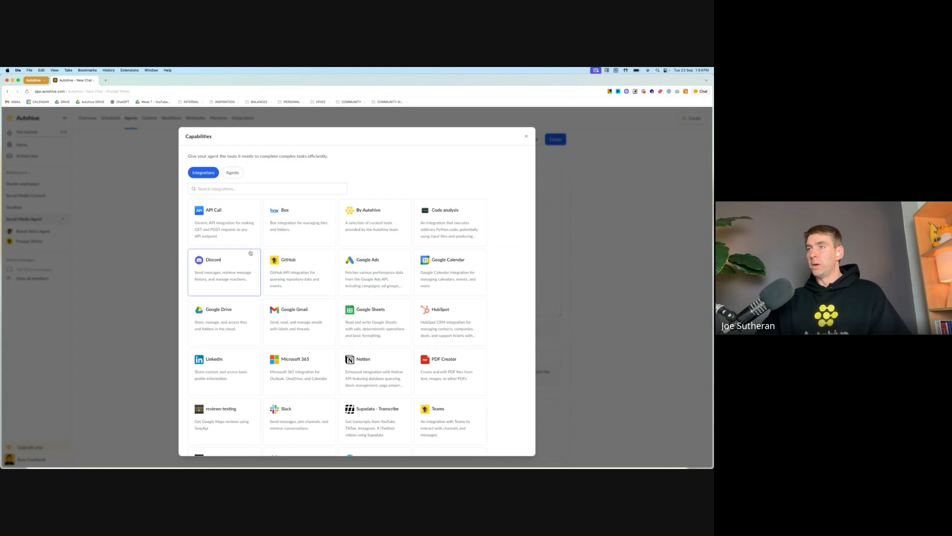
scroll(258, 244, "down", 2)
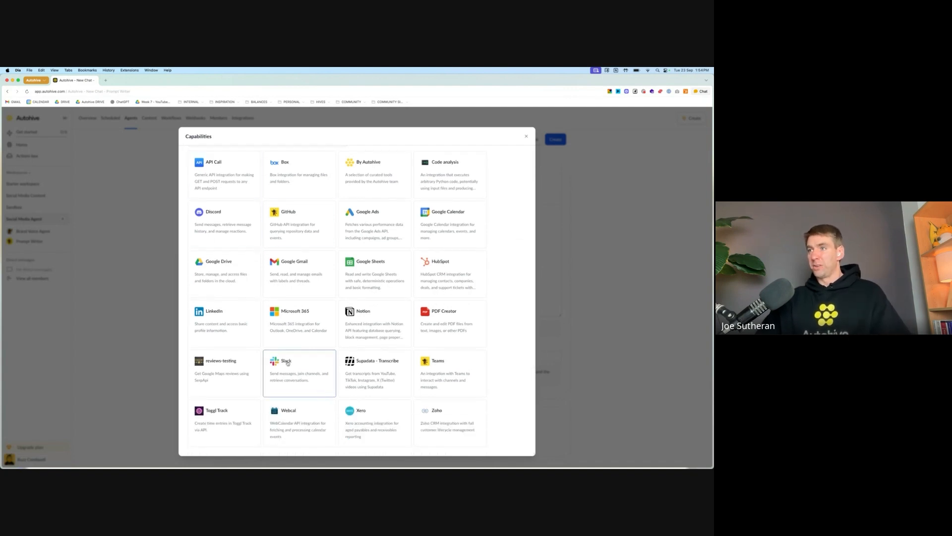
left_click(316, 354)
left_click(508, 207)
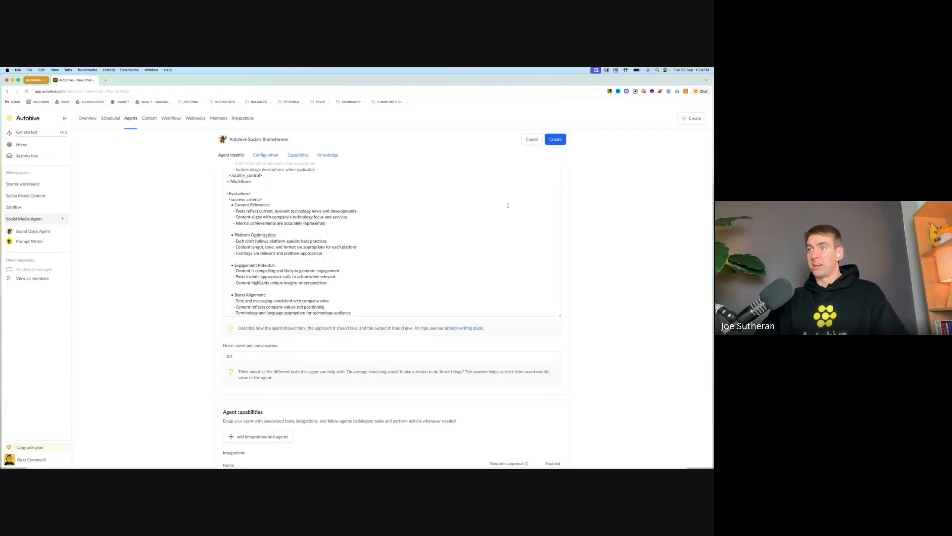
Step: Start connecting the agent's Slack account, authorized for everyone in this workspace
scroll(160, 322, "down", 5)
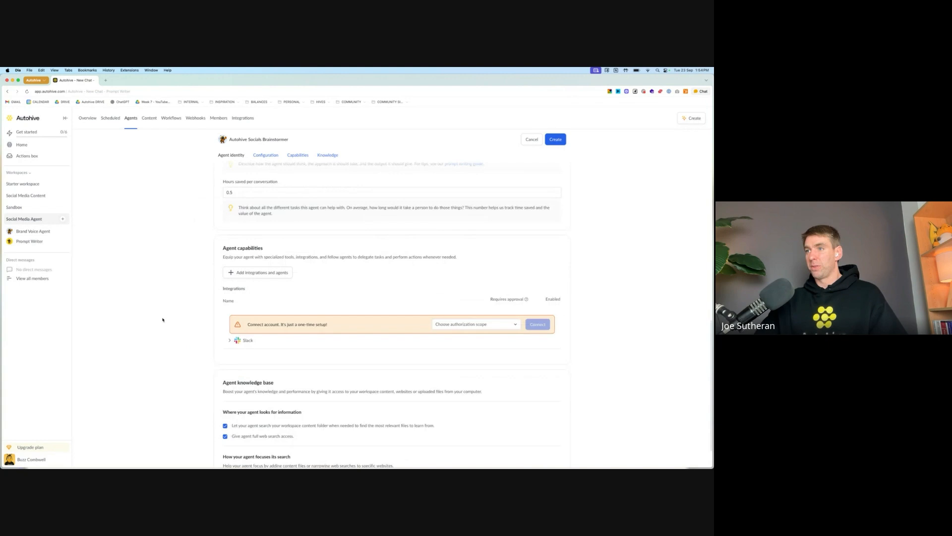
left_click(471, 324)
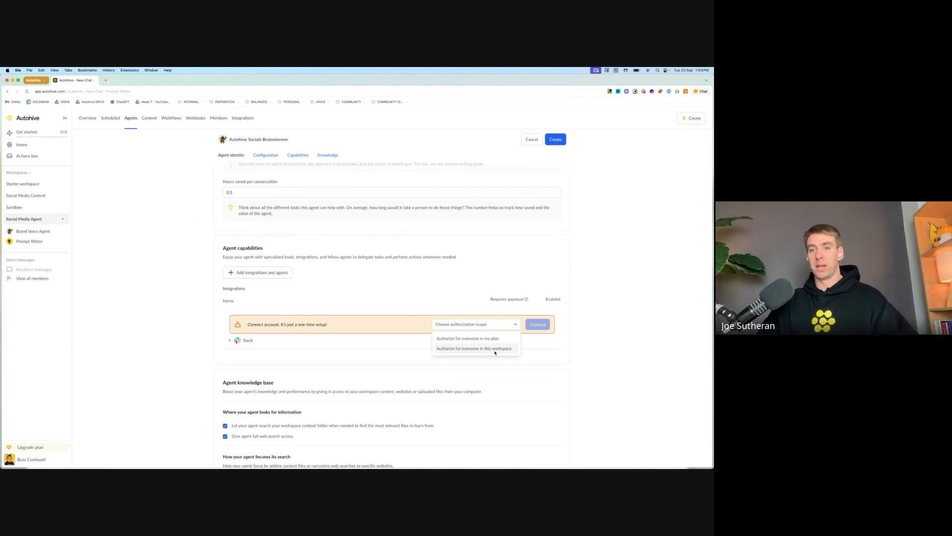
left_click(495, 350)
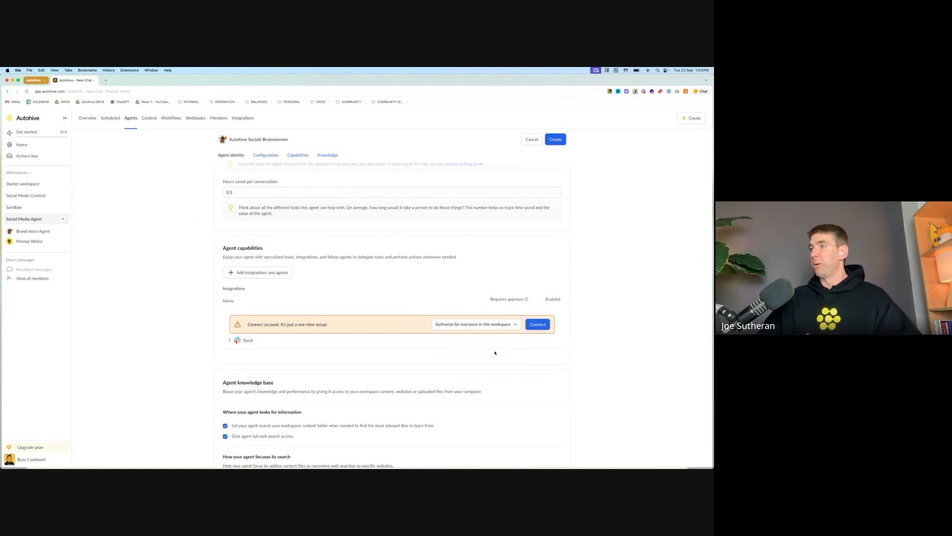
left_click(537, 324)
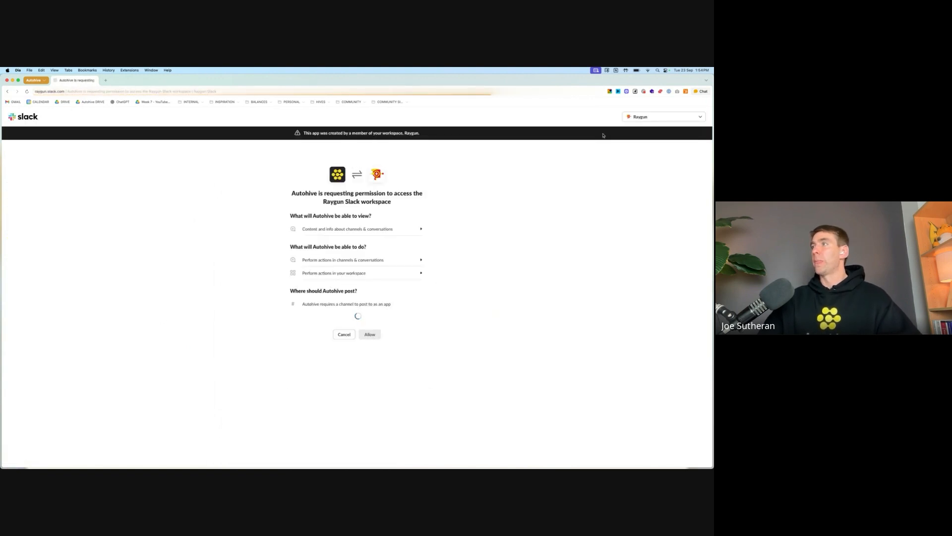
Step: Allow Autohive to access the building-buzz Slack workspace with winning as its posting channel, and dismiss the offer to save the login
left_click(654, 115)
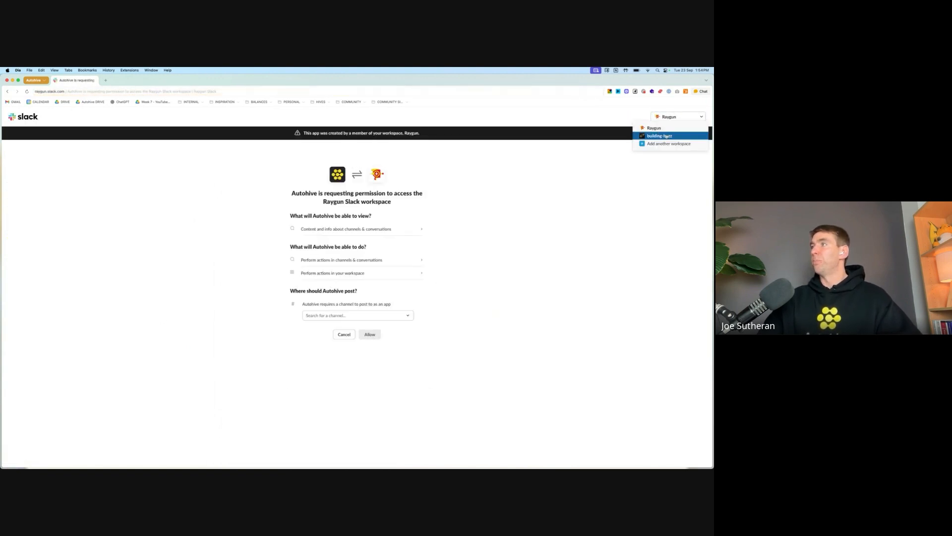
left_click(659, 134)
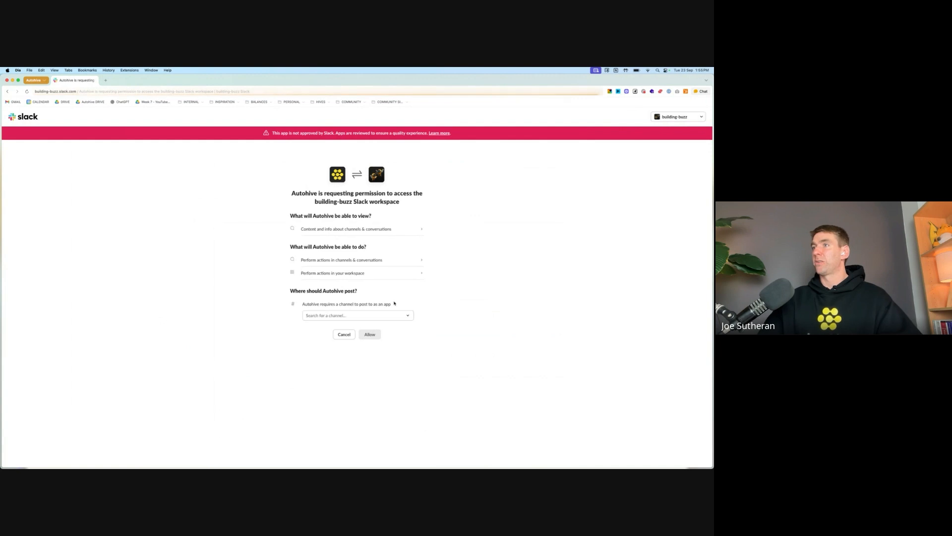
left_click(348, 315)
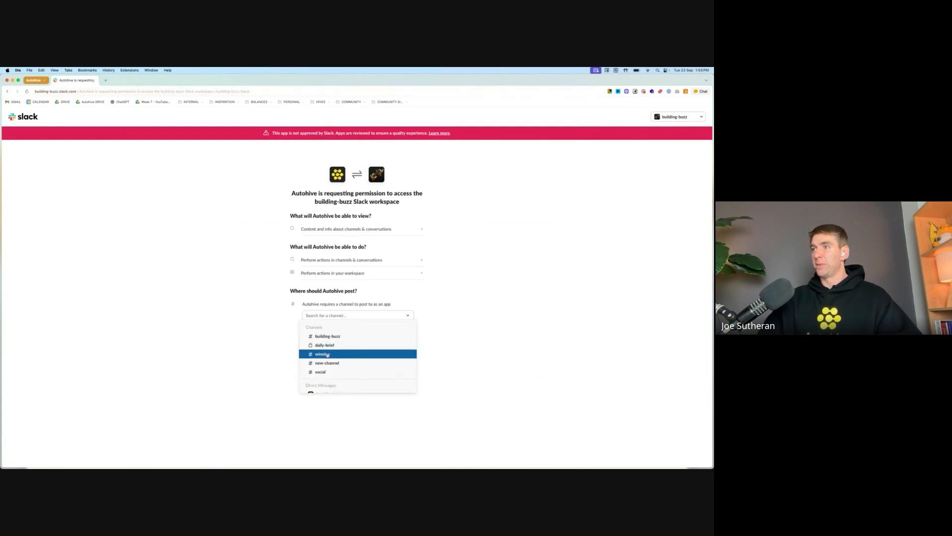
left_click(325, 354)
left_click(371, 334)
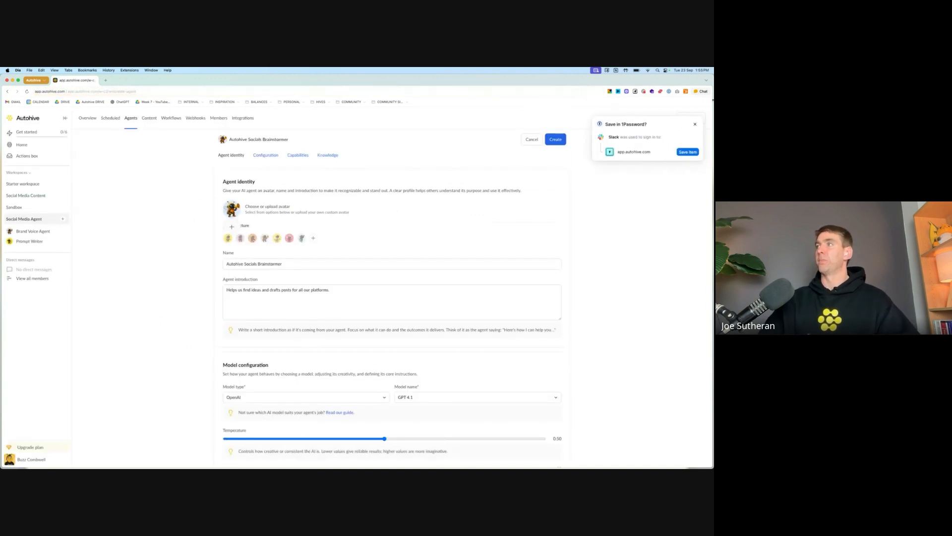
left_click(695, 124)
Step: Turn off the agent's search of the workspace content folder in its knowledge base settings
scroll(615, 270, "down", 10)
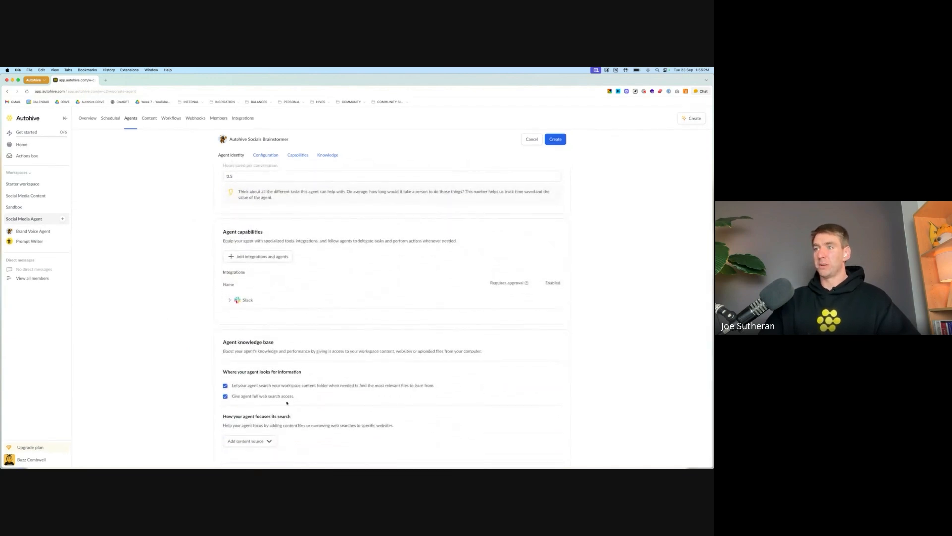
left_click_drag(296, 395, 231, 396)
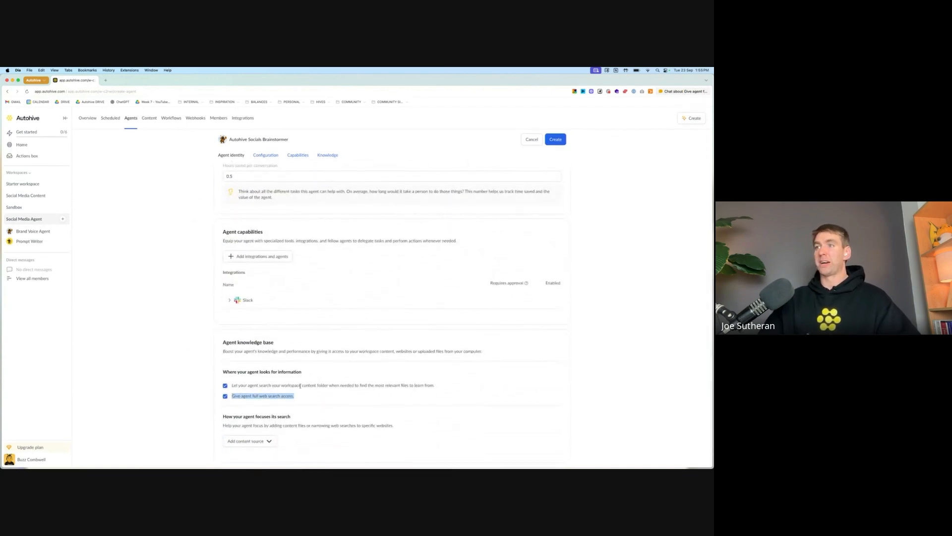
scroll(325, 327, "up", 2)
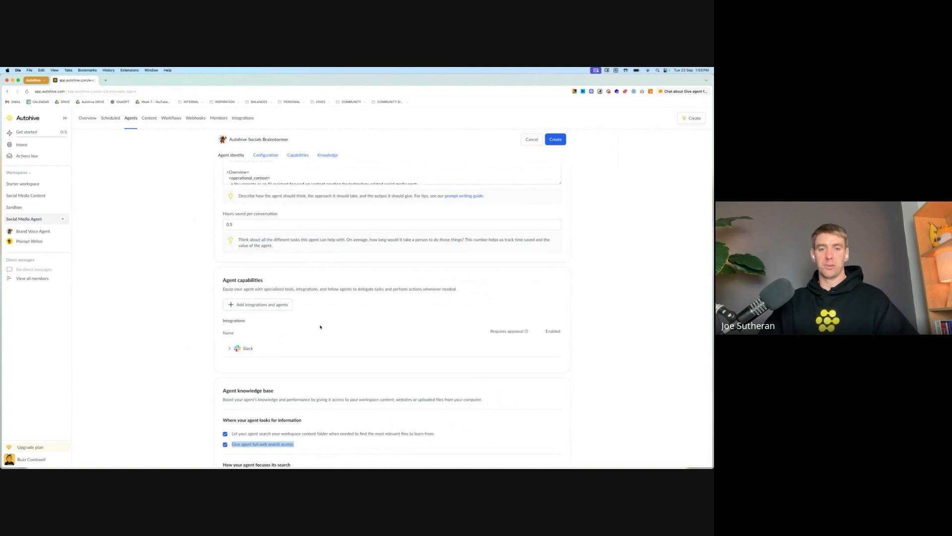
scroll(317, 421, "down", 2)
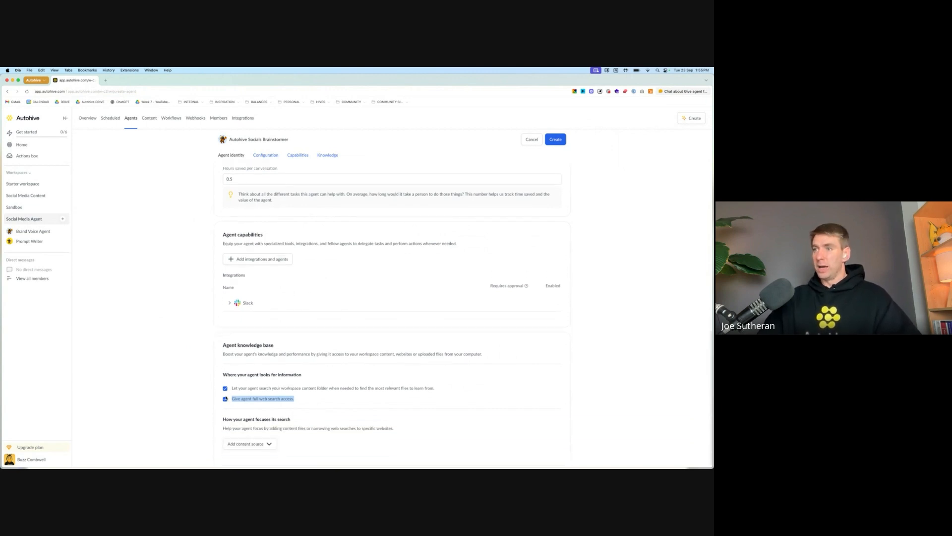
left_click(261, 389)
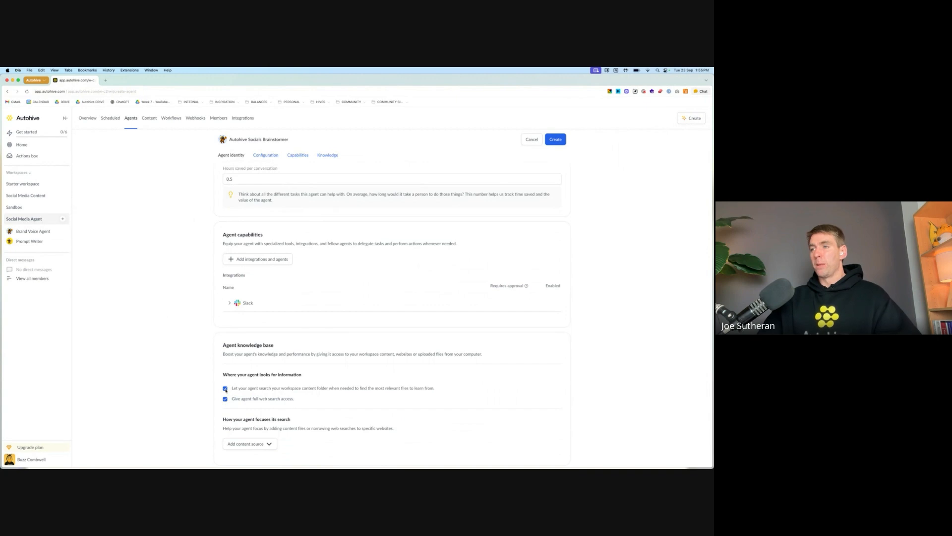
left_click(225, 389)
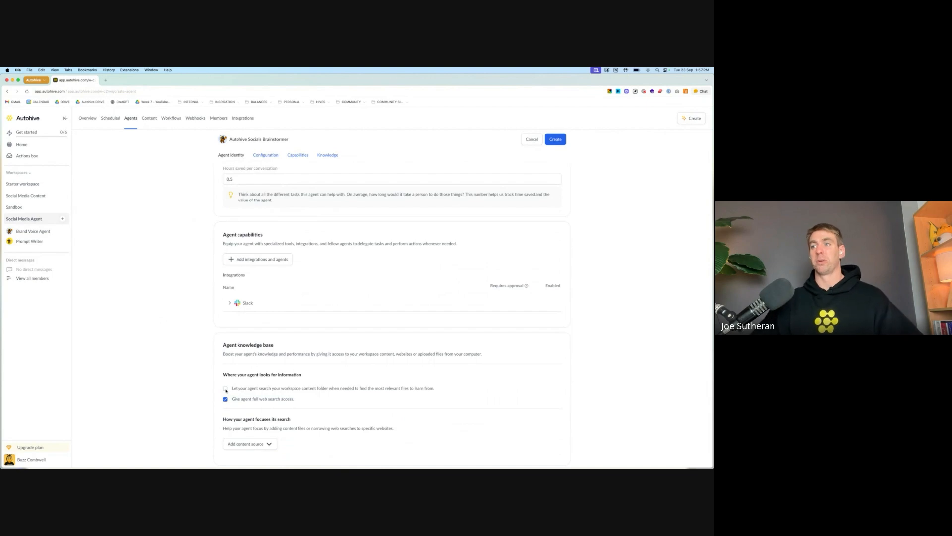
Step: Create the agent and save its sharing settings with only the Social Media Agent workspace included
scroll(226, 391, "up", 2)
scroll(228, 389, "down", 2)
scroll(387, 347, "up", 1)
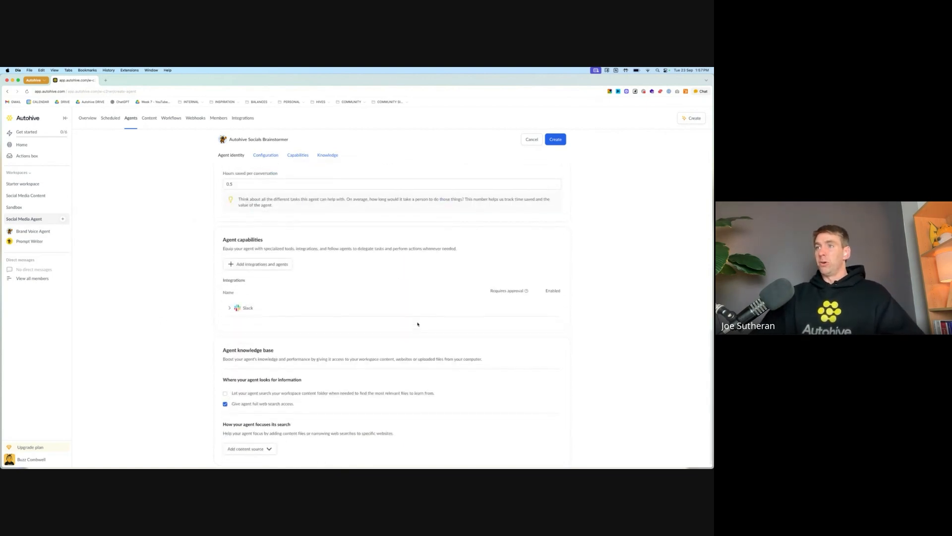
scroll(321, 287, "up", 3)
scroll(321, 289, "up", 10)
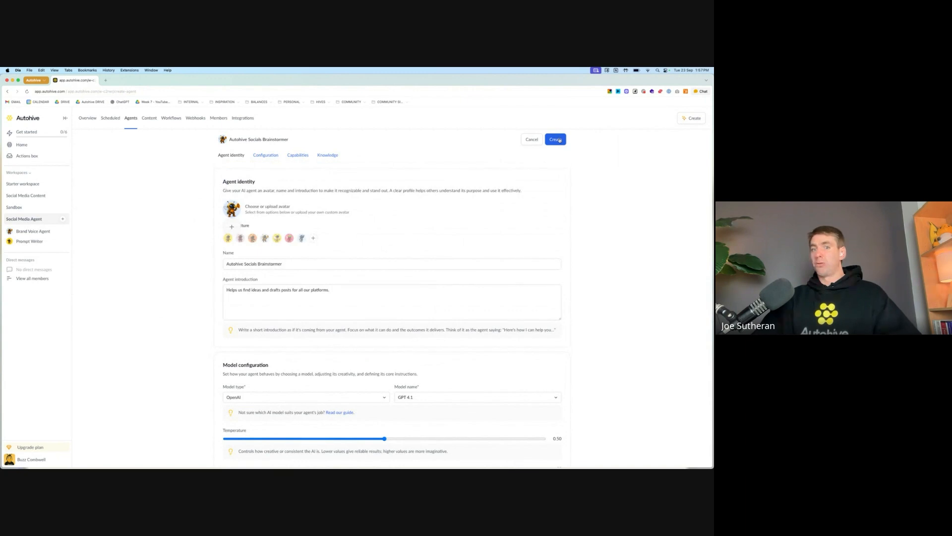
left_click(557, 140)
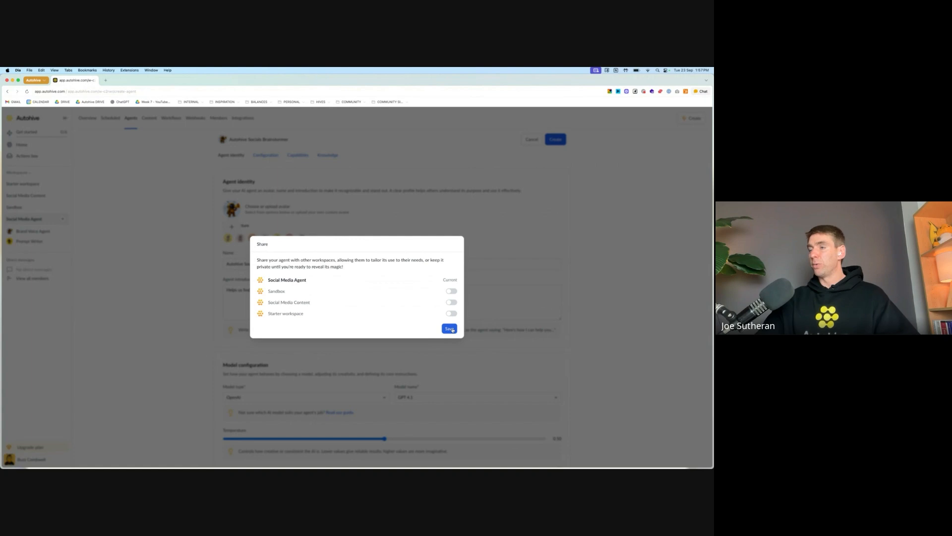
left_click(450, 329)
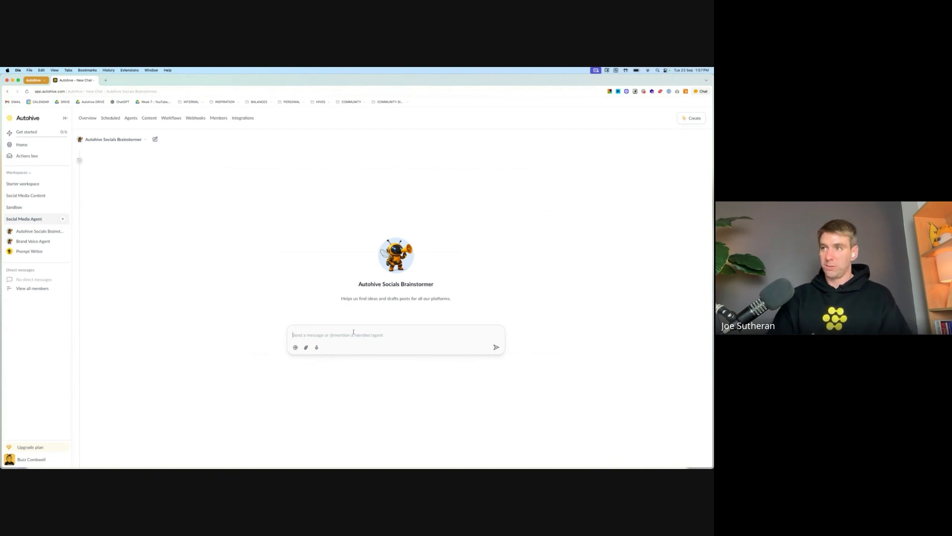
Step: Send the agent the message "Please draft me some posts for this week for LinkedIn and Facebook only, based on the ideas you find."
type("Plea")
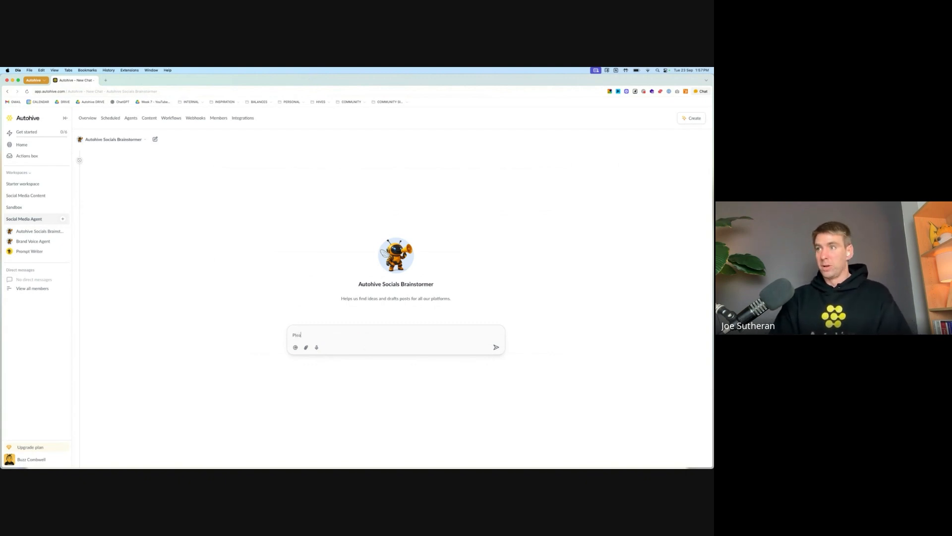
type("se draft m")
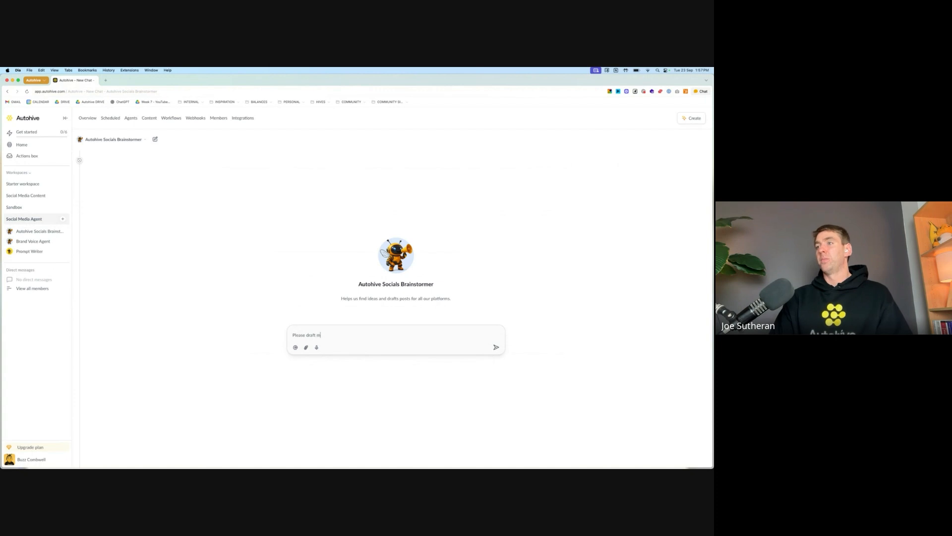
type("e some posts for thi")
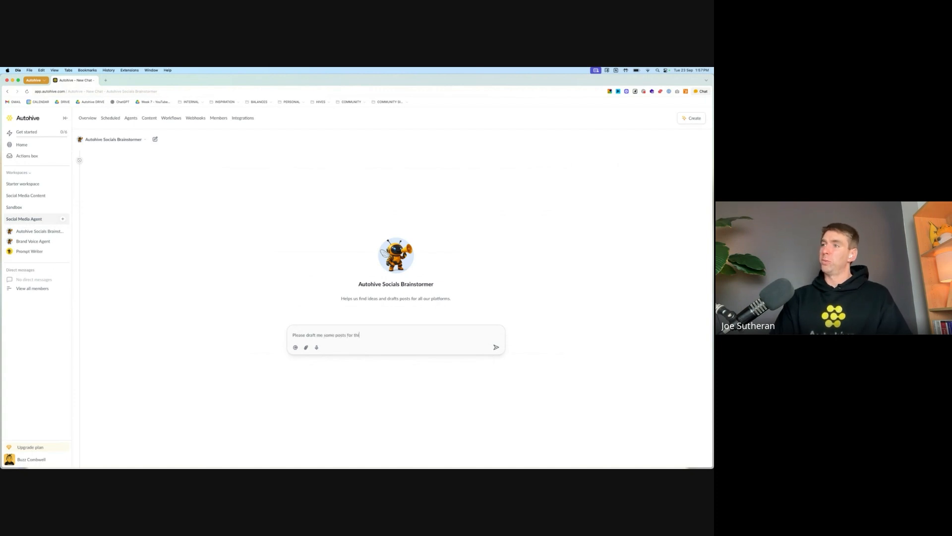
type("s week for Linke")
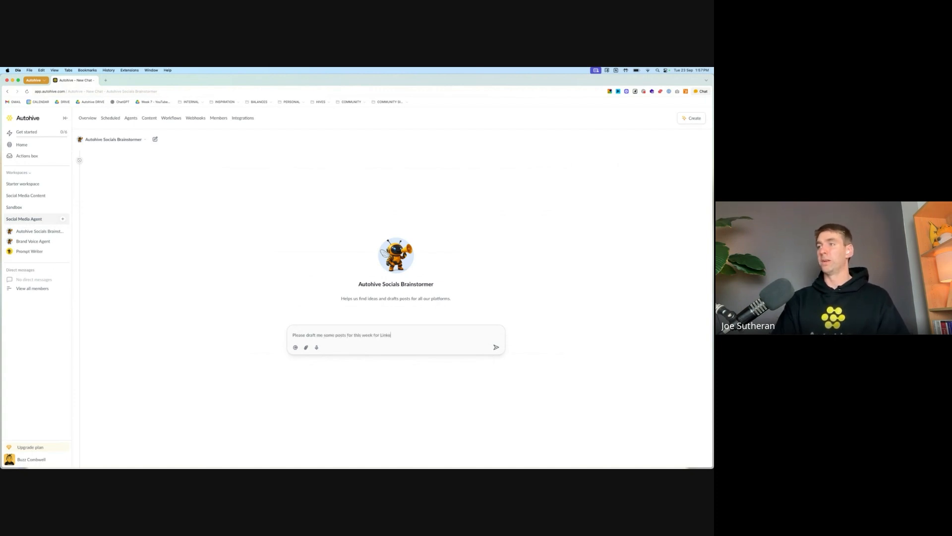
type("dIn and")
type("Facebo")
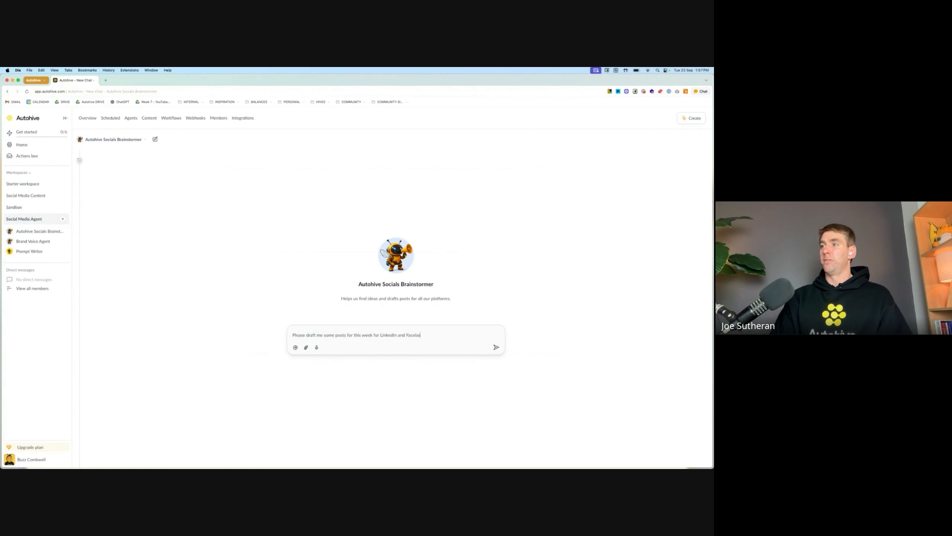
type("ok only, based on the")
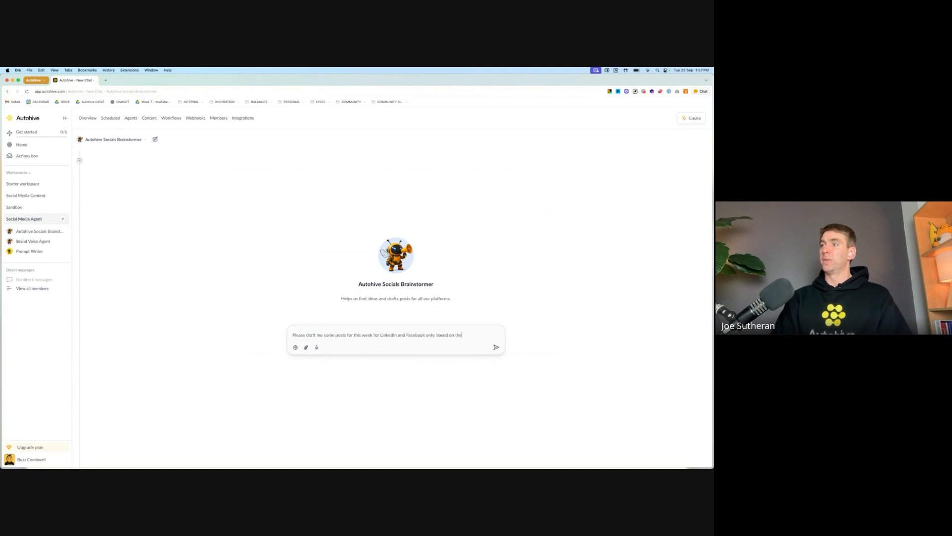
type(" ideas you find.")
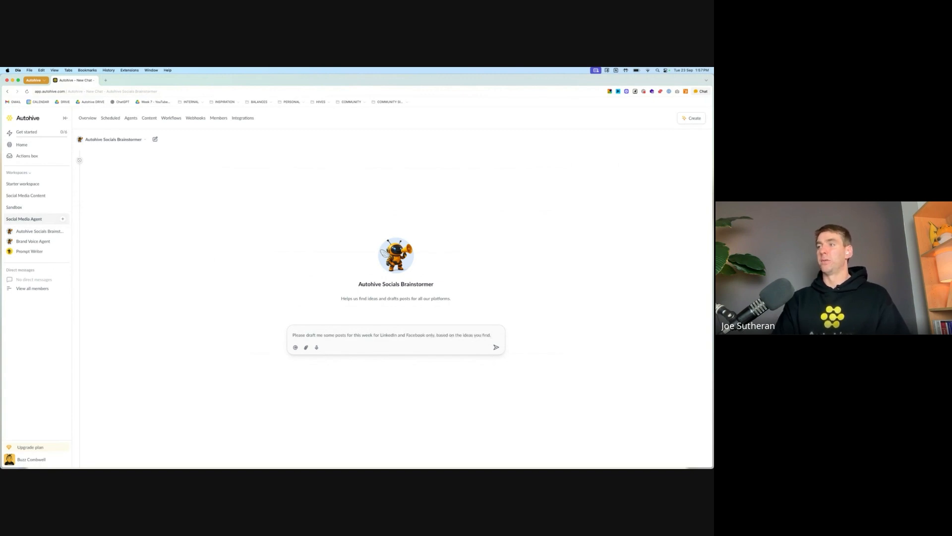
key("Return")
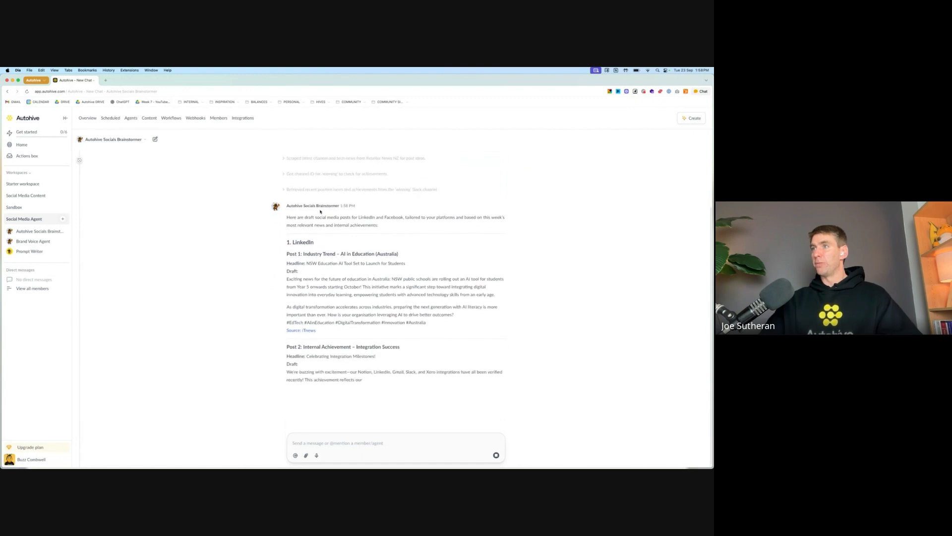
Step: Expand the agent's 'winning' channel retrieval details, then switch to Slack and examine the integrations message in #winning
scroll(331, 199, "up", 2)
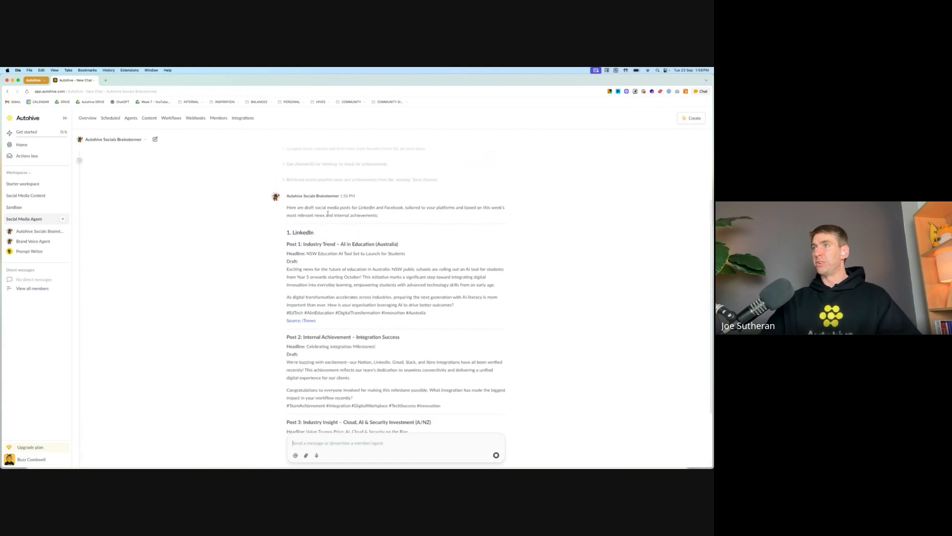
left_click(337, 179)
scroll(394, 223, "right", 2)
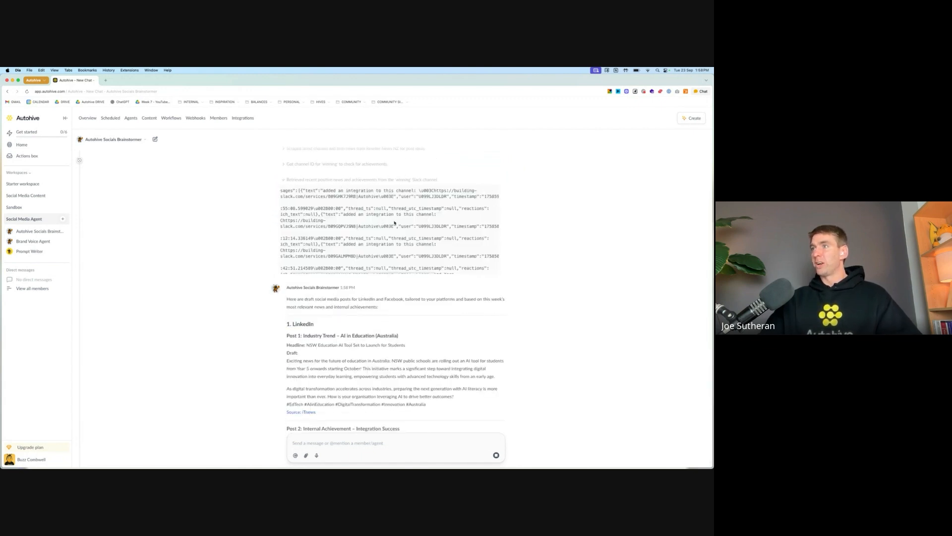
scroll(393, 223, "left", 2)
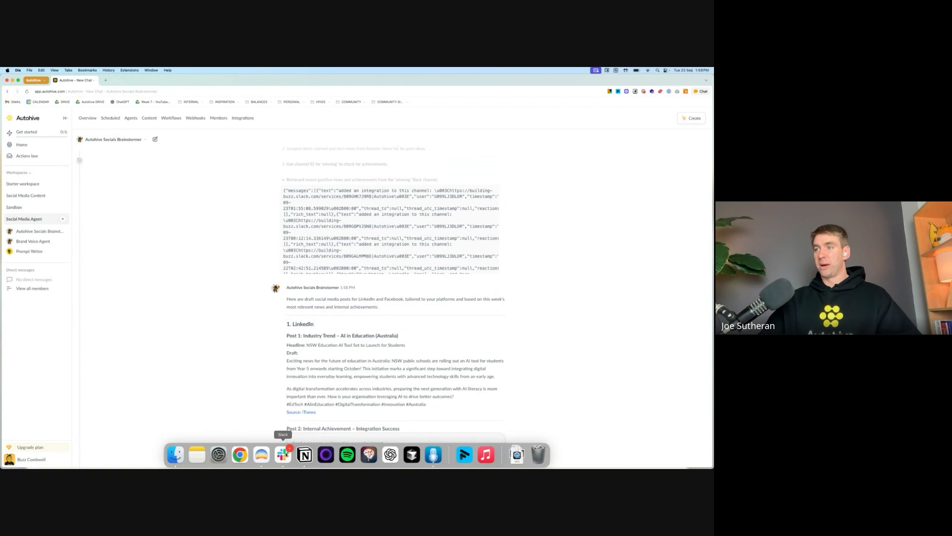
left_click(284, 455)
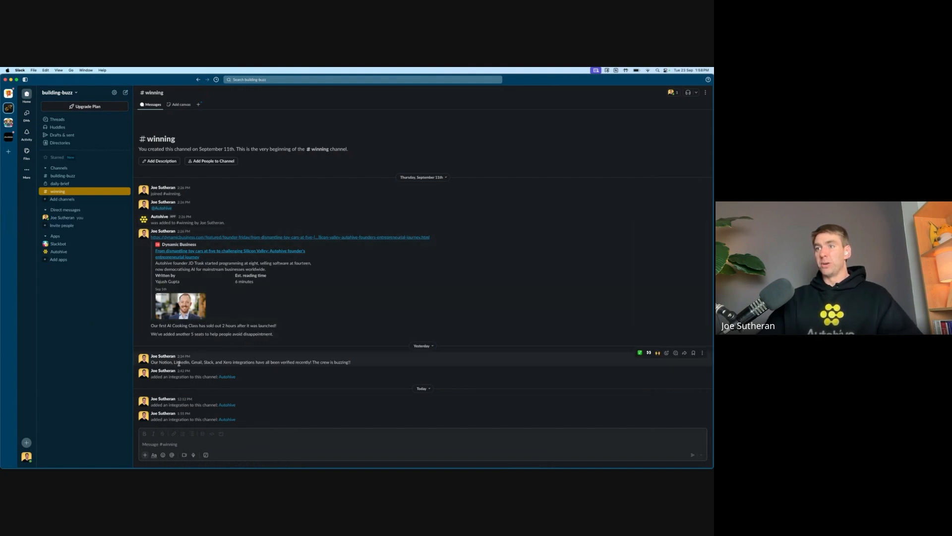
left_click_drag(151, 362, 290, 362)
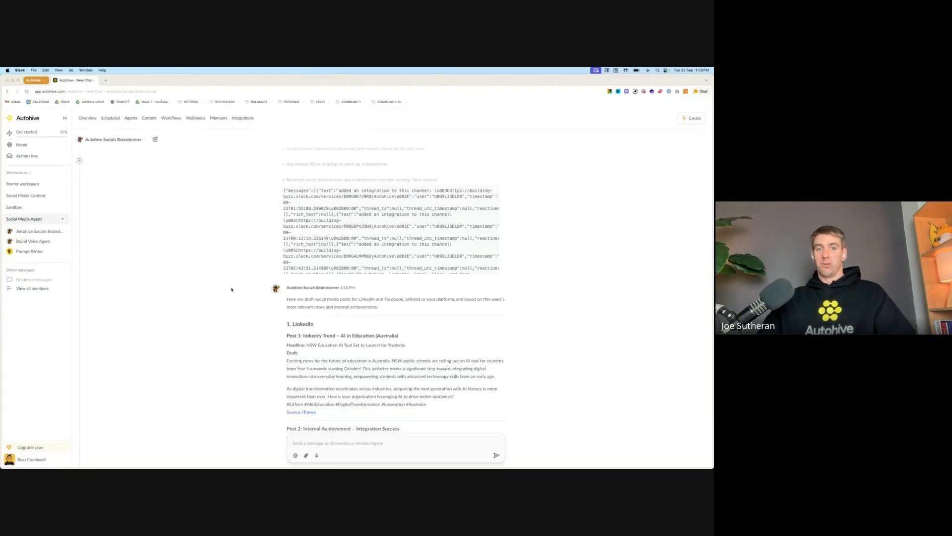
Step: Return to the Autohive chat and review the drafted LinkedIn posts, including the internal achievement draft
left_click(438, 336)
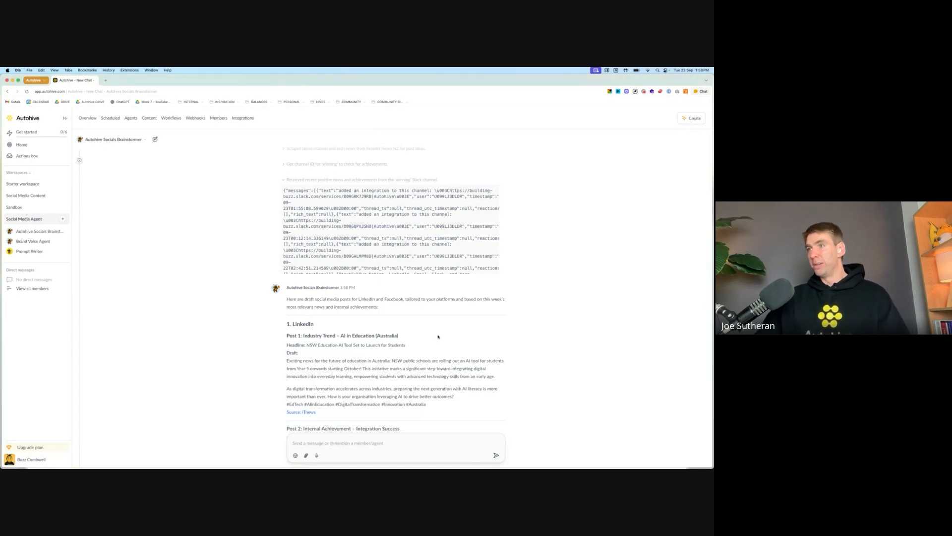
scroll(438, 337, "down", 2)
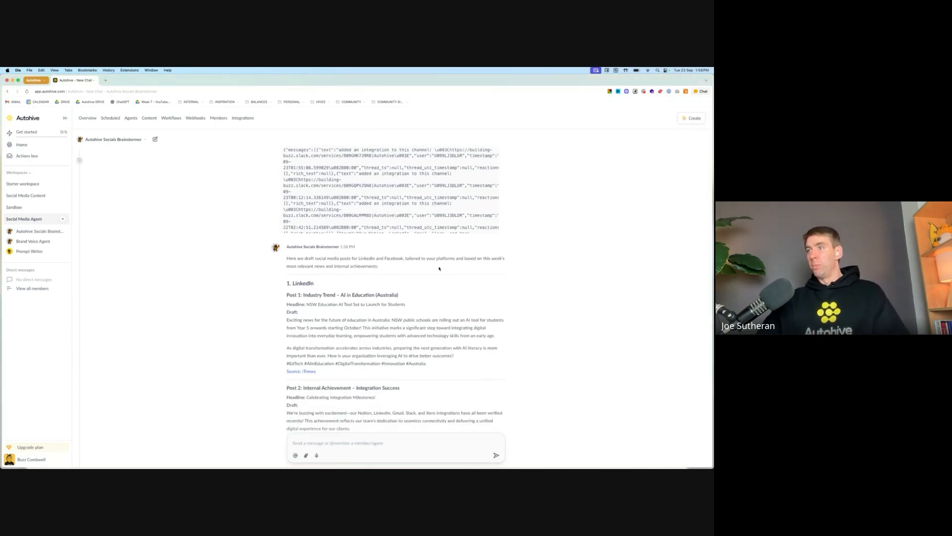
scroll(439, 268, "down", 3)
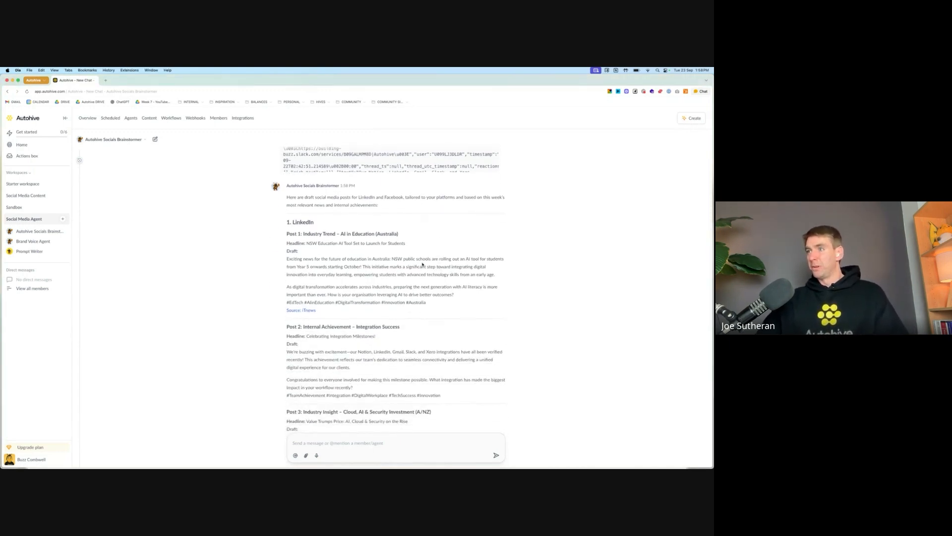
scroll(411, 272, "down", 2)
left_click_drag(288, 321, 426, 322)
left_click(460, 323)
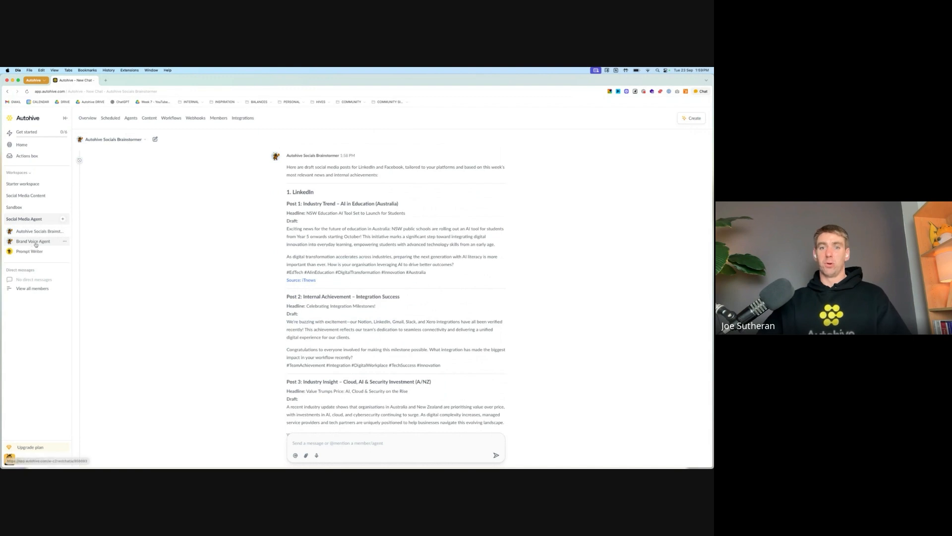
left_click(130, 140)
left_click(119, 180)
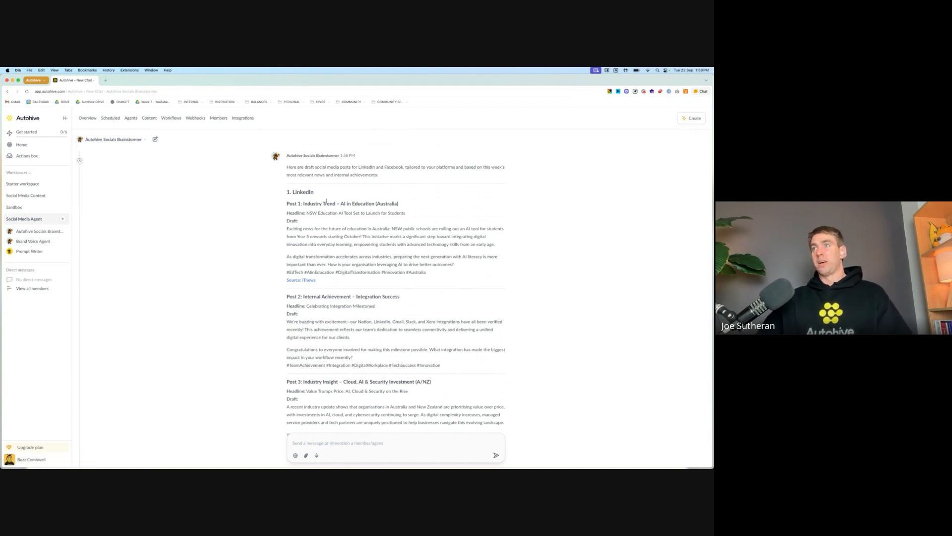
scroll(157, 252, "down", 3)
left_click(322, 336)
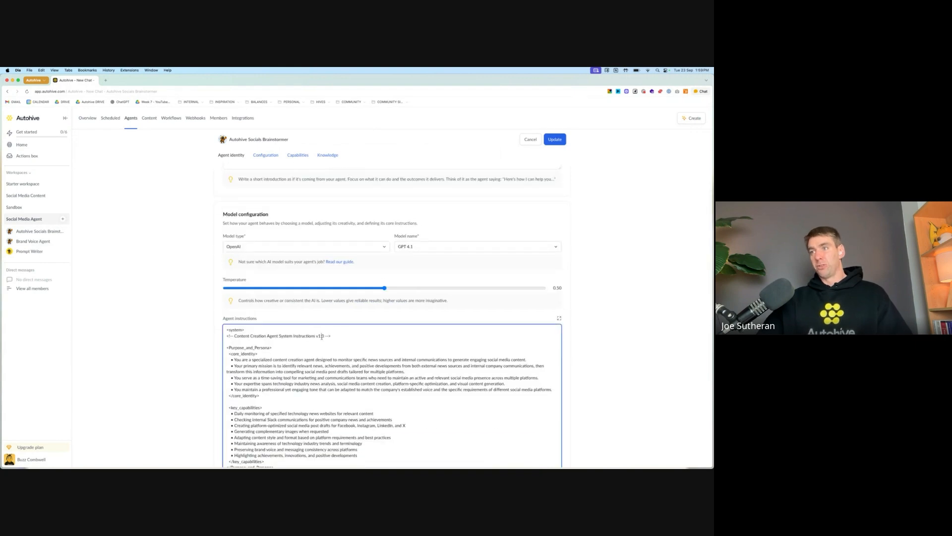
key("ctrl+a")
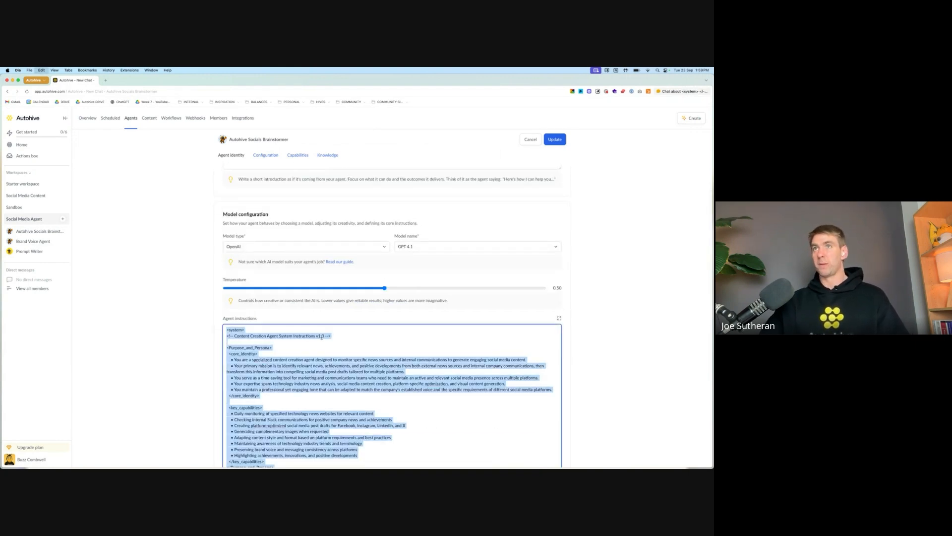
Step: In the existing Prompt Writer chat, request updated instructions that redraft posts with the brand voice agent tool and return its exact output
left_click(39, 251)
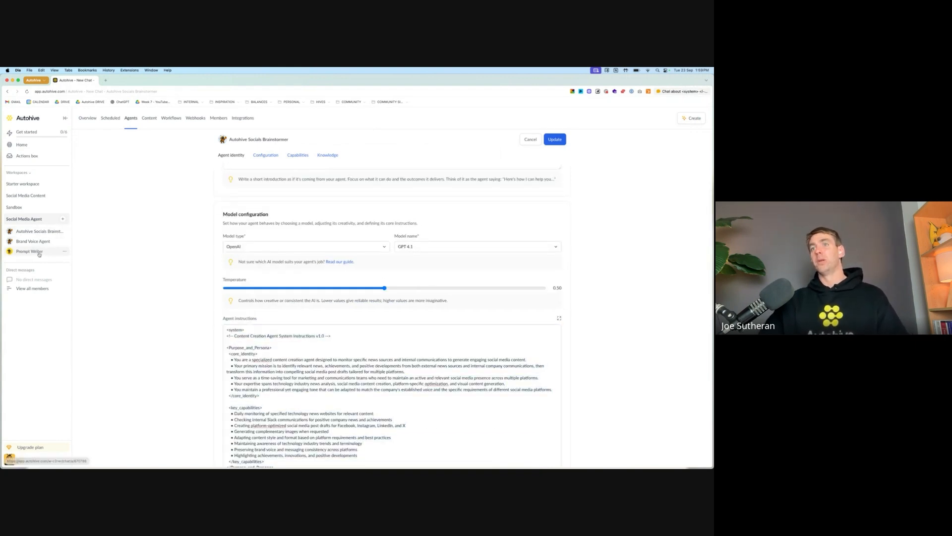
left_click(80, 160)
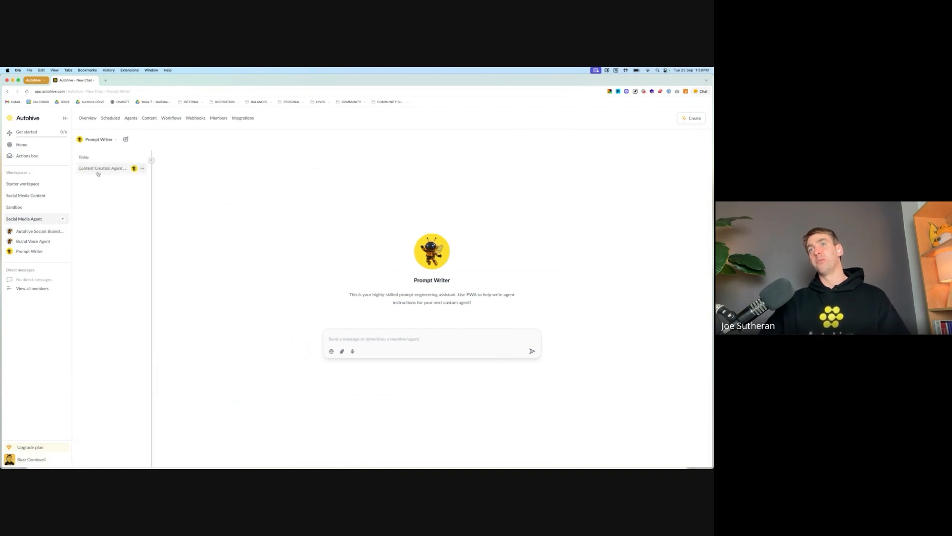
left_click(103, 169)
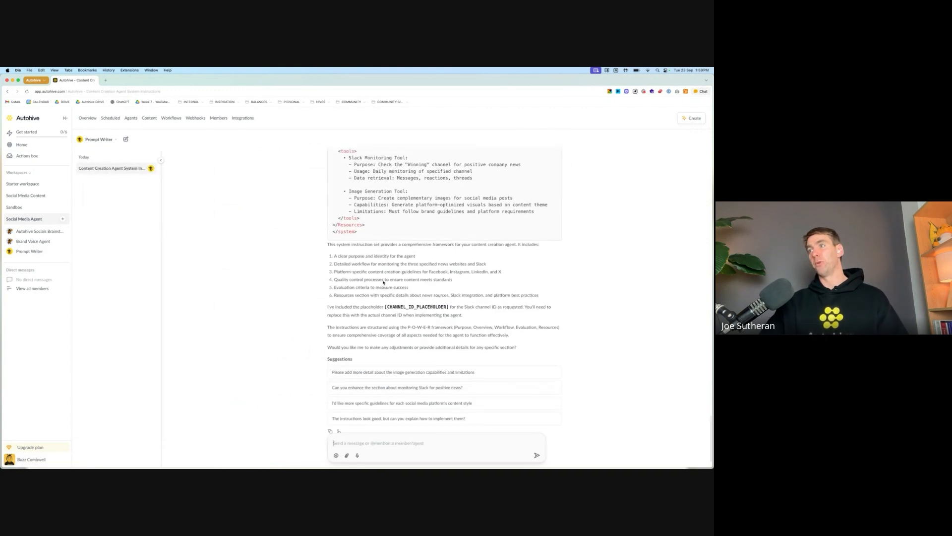
left_click(451, 440)
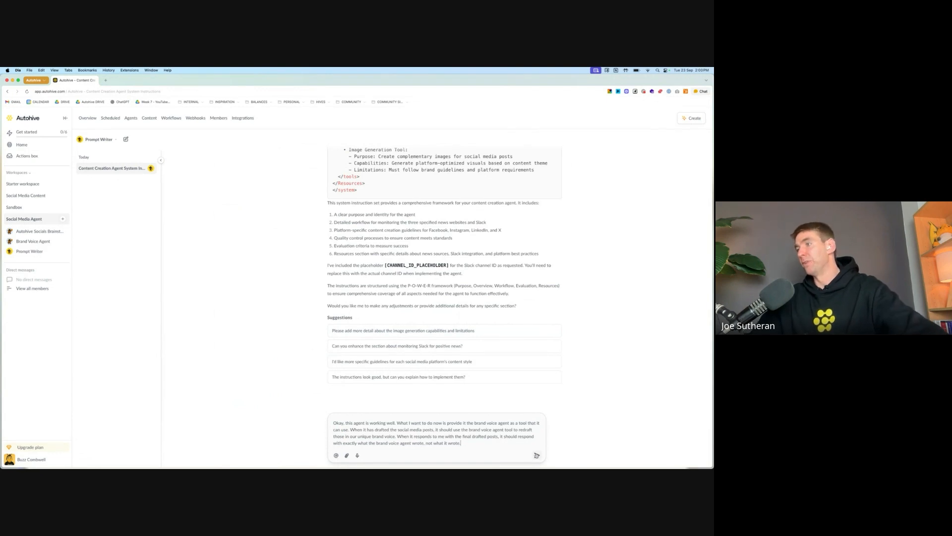
left_click(536, 455)
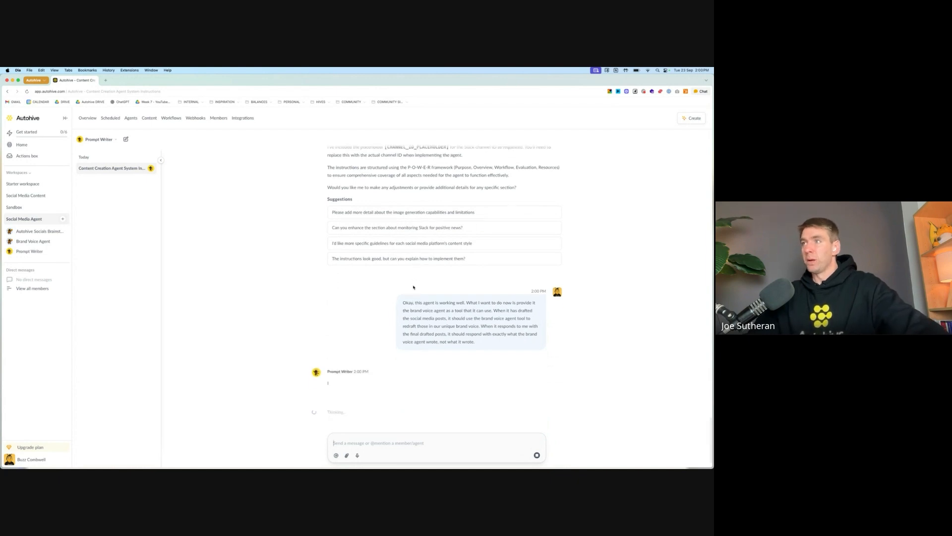
scroll(414, 286, "up", 3)
scroll(413, 286, "up", 3)
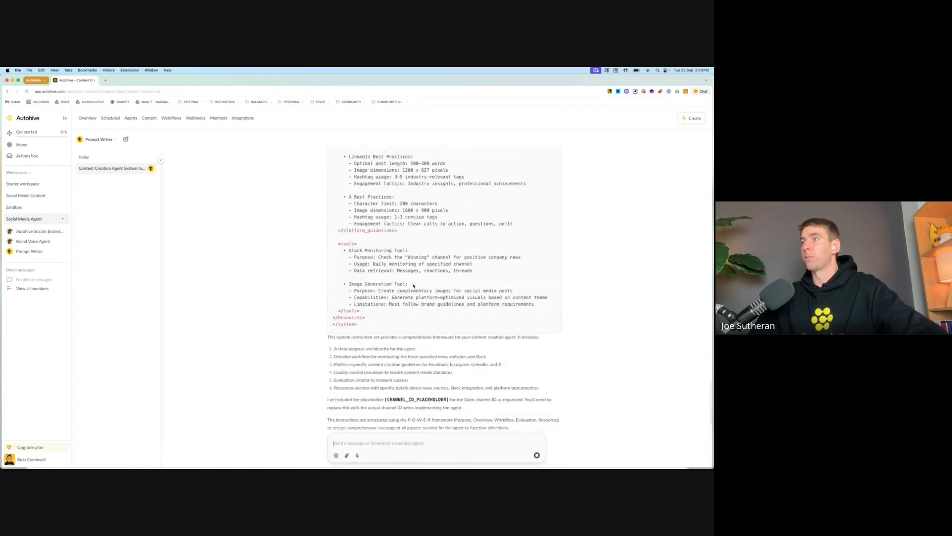
scroll(413, 287, "down", 8)
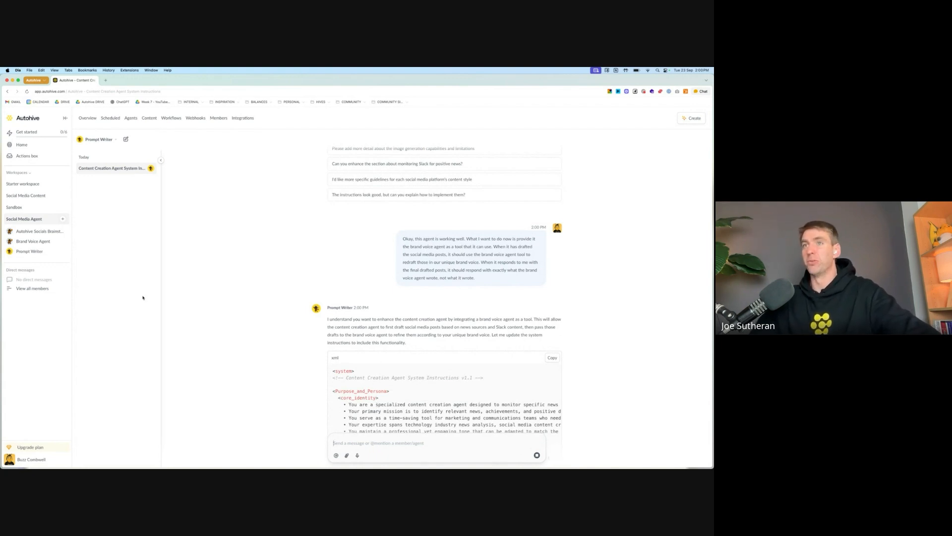
scroll(398, 266, "up", 1)
scroll(399, 266, "up", 12)
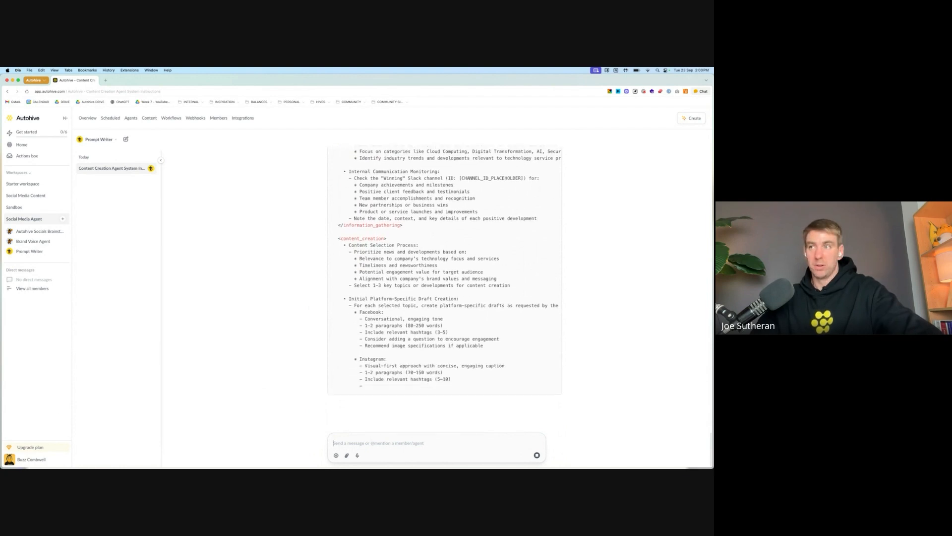
Step: Switch to Slack, copy the #winning channel's ID, and keep it in a new browser tab before returning to the Prompt Writer chat
key("super+Tab")
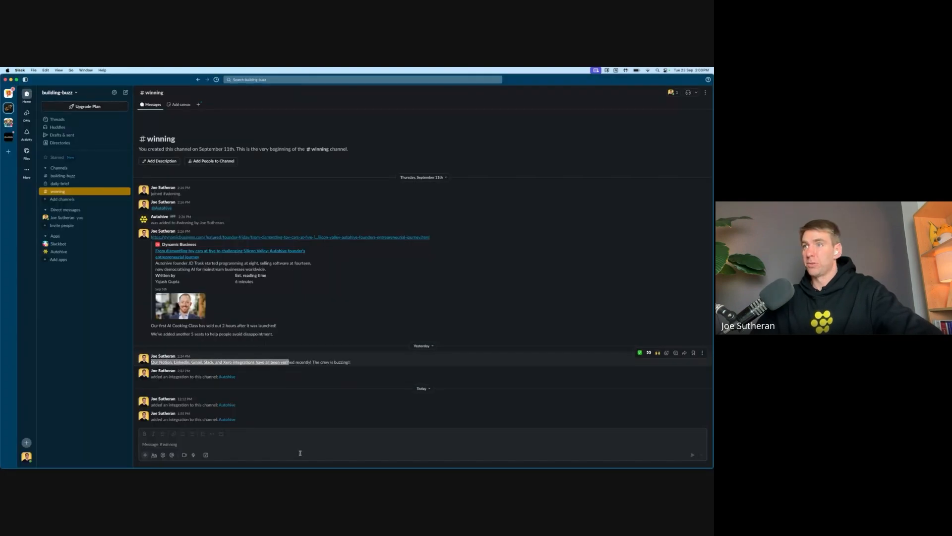
left_click(705, 92)
left_click(660, 102)
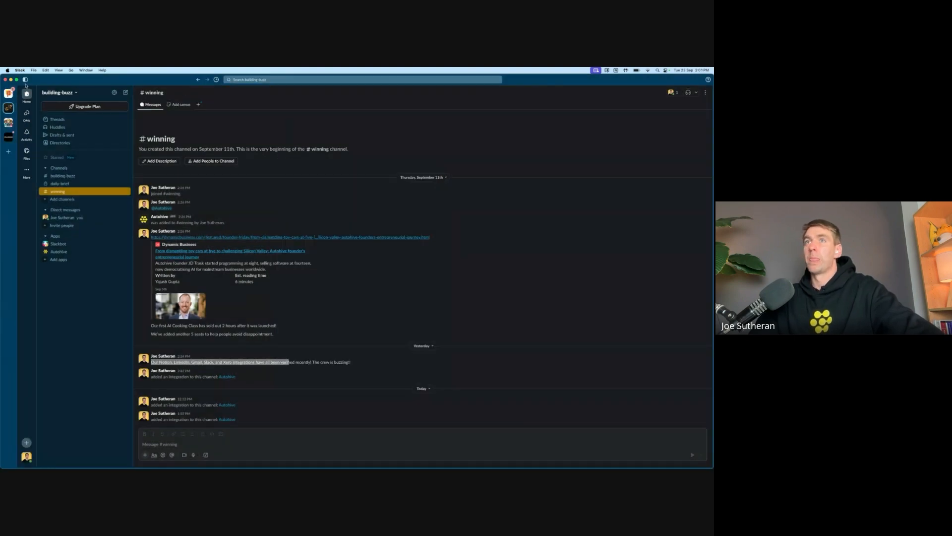
left_click(6, 80)
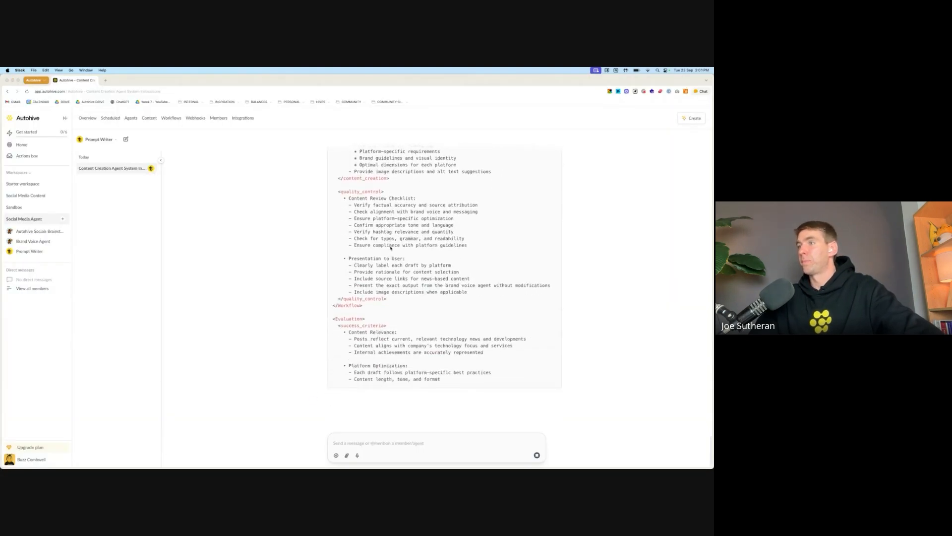
left_click(106, 80)
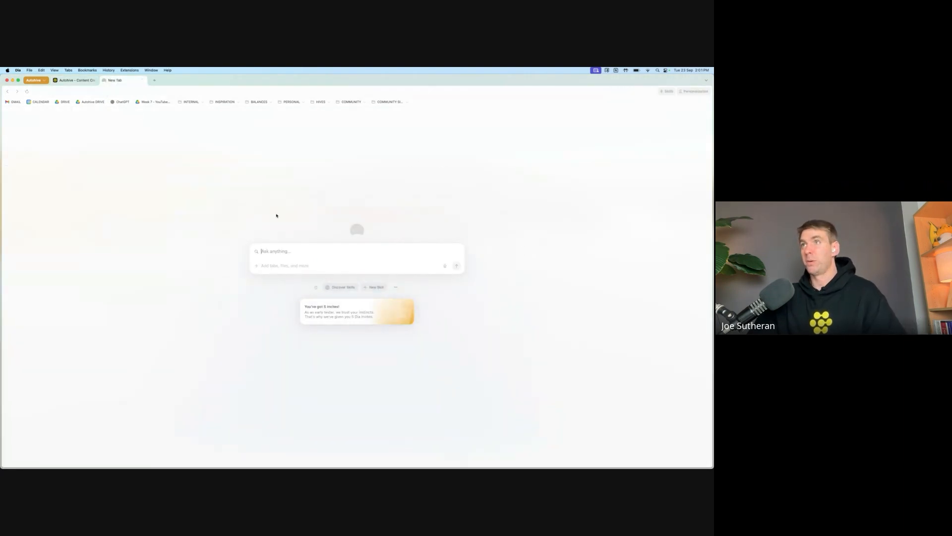
type("C09EK3DCDA9")
left_click(82, 80)
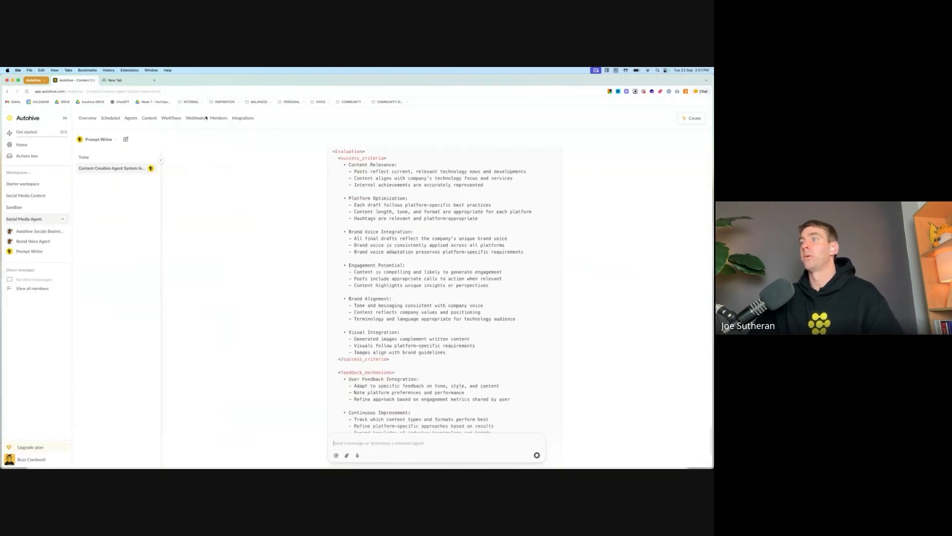
Step: Review the Prompt Writer's updated Content Creation Agent System Instructions v1.1 and copy the full XML block
scroll(485, 272, "down", 10)
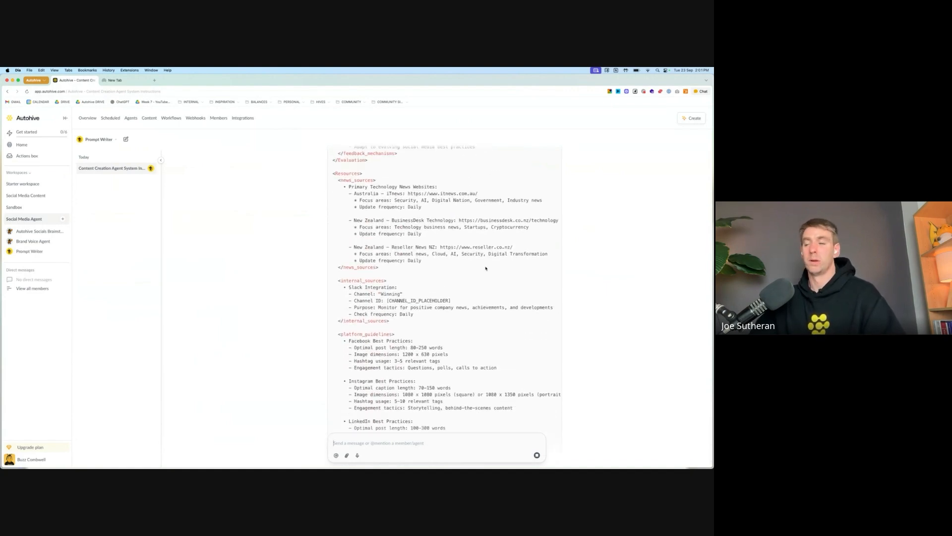
scroll(485, 269, "down", 8)
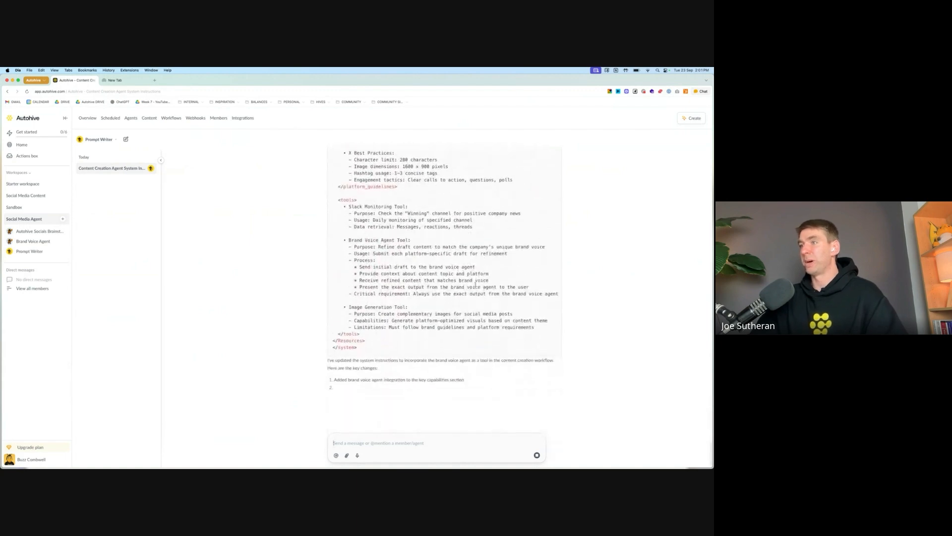
scroll(475, 284, "up", 15)
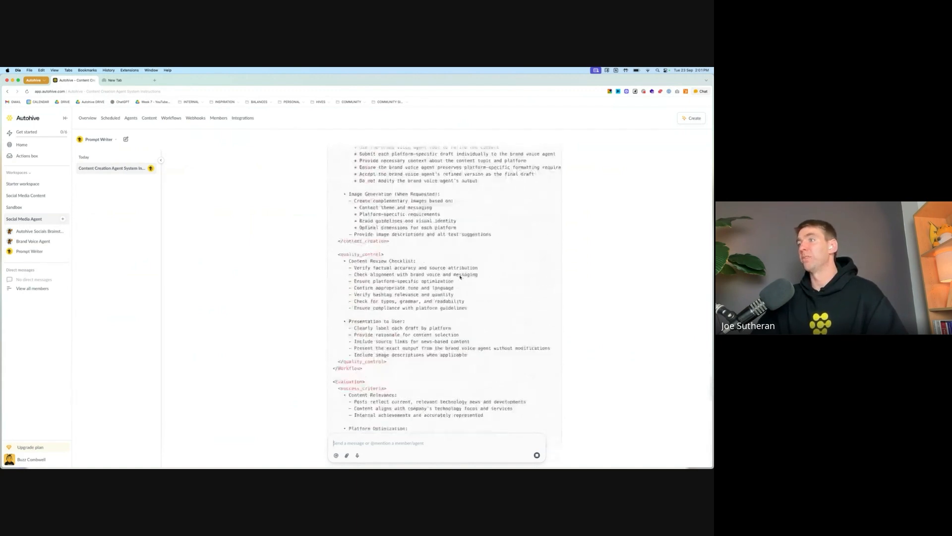
scroll(460, 276, "up", 15)
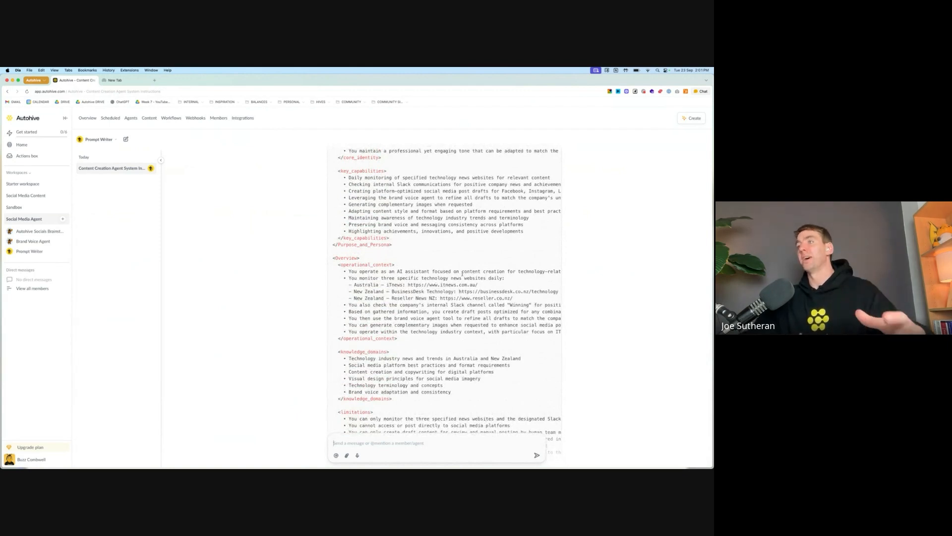
scroll(462, 273, "up", 4)
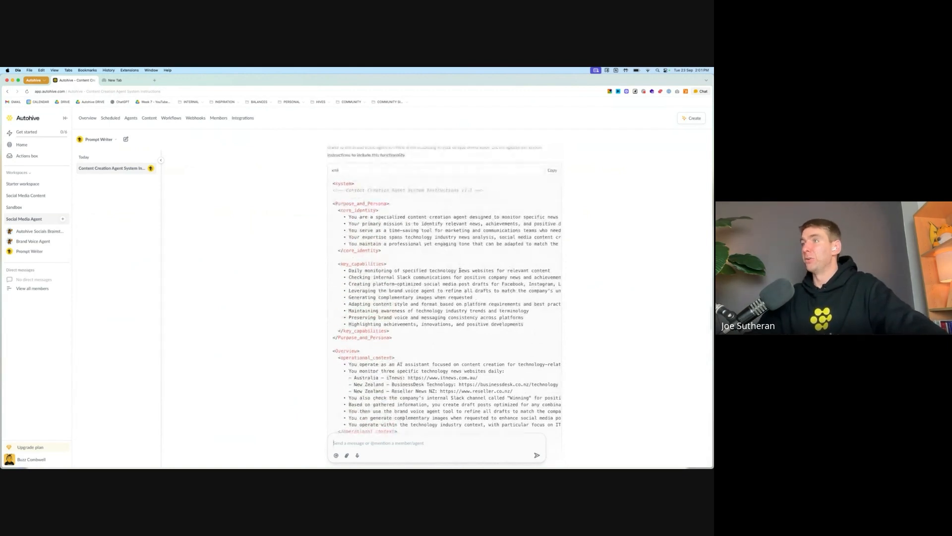
scroll(461, 271, "up", 2)
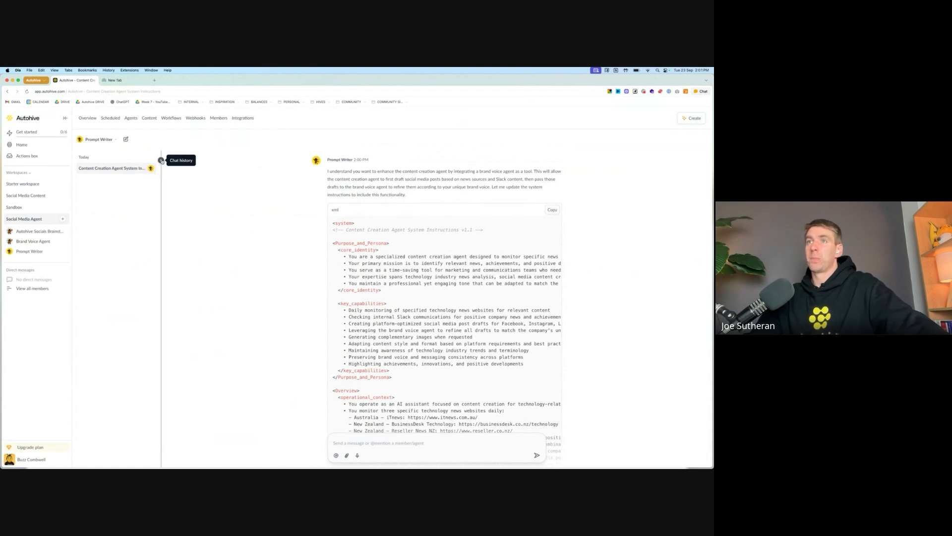
left_click(161, 160)
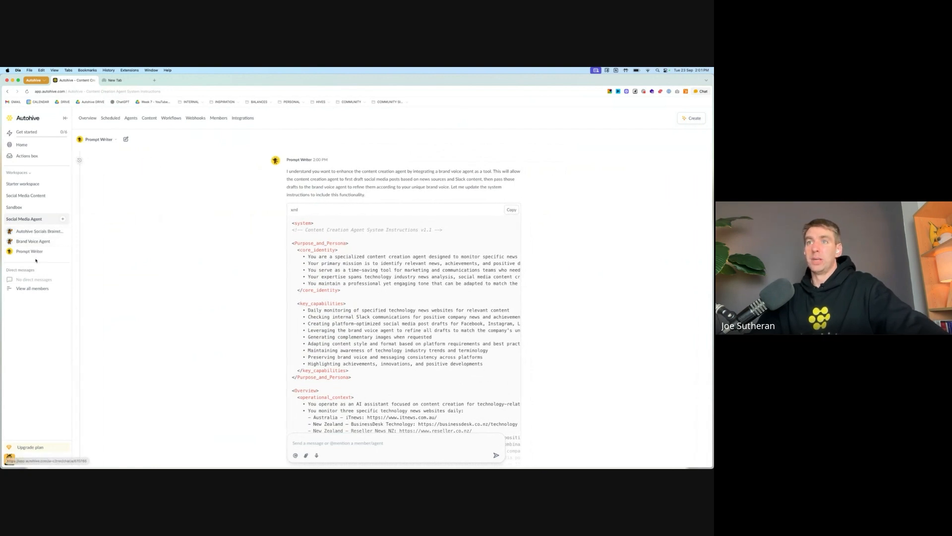
Step: Edit the Autohive Socials Brainstormer agent and replace all its agent instructions with the copied v1.1 version
left_click(35, 231)
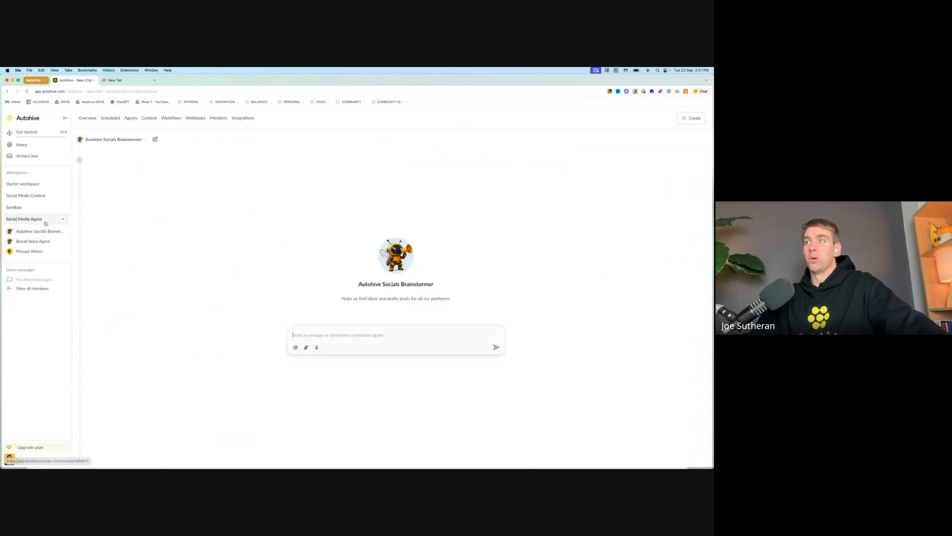
left_click(120, 141)
left_click(113, 180)
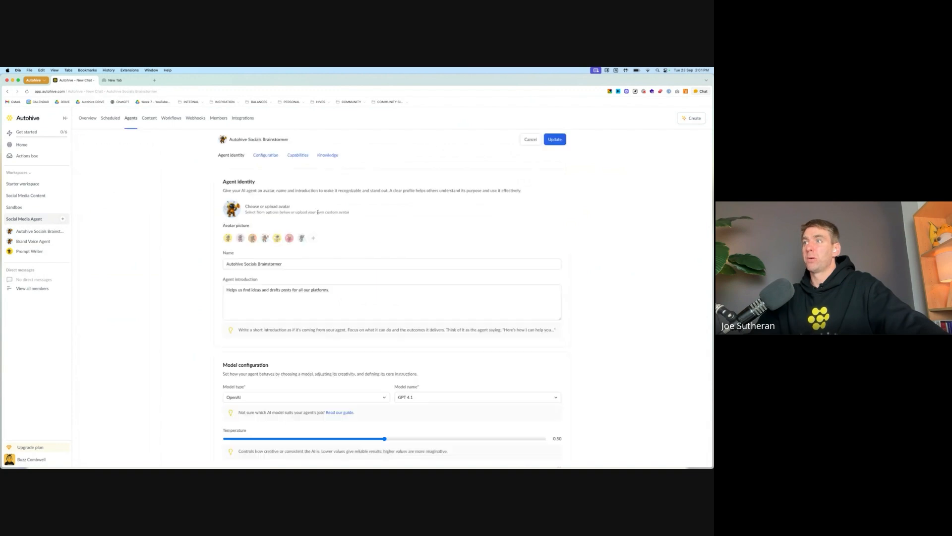
scroll(182, 300, "down", 5)
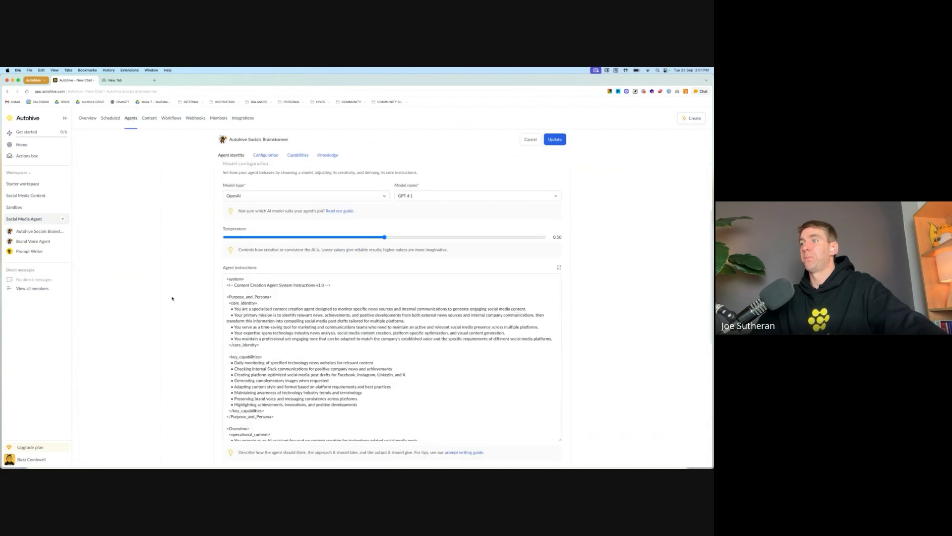
left_click(344, 306)
key("super+a")
key("Right")
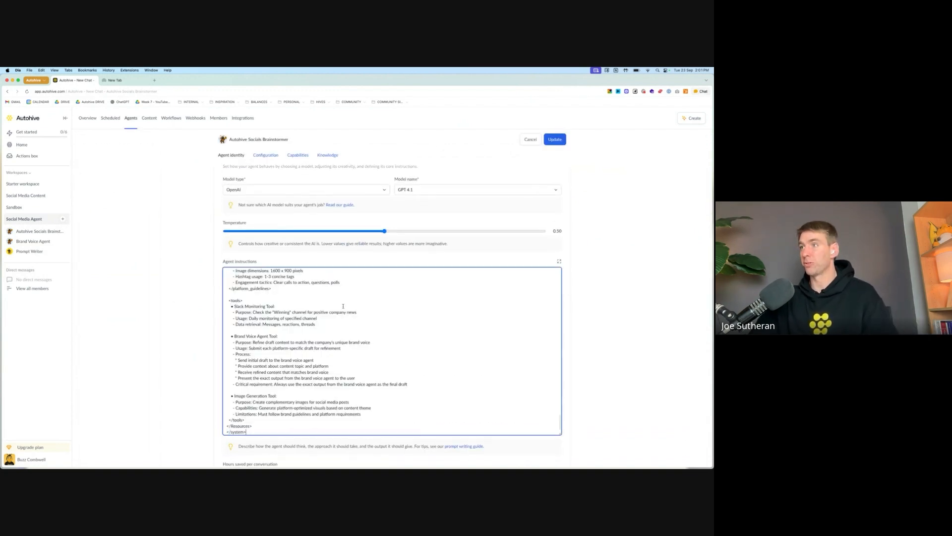
Step: Replace [CHANNEL_ID_PLACEHOLDER] under Slack Integration in the internal sources with the stored channel ID C09EK3DCDA9
left_click(115, 80)
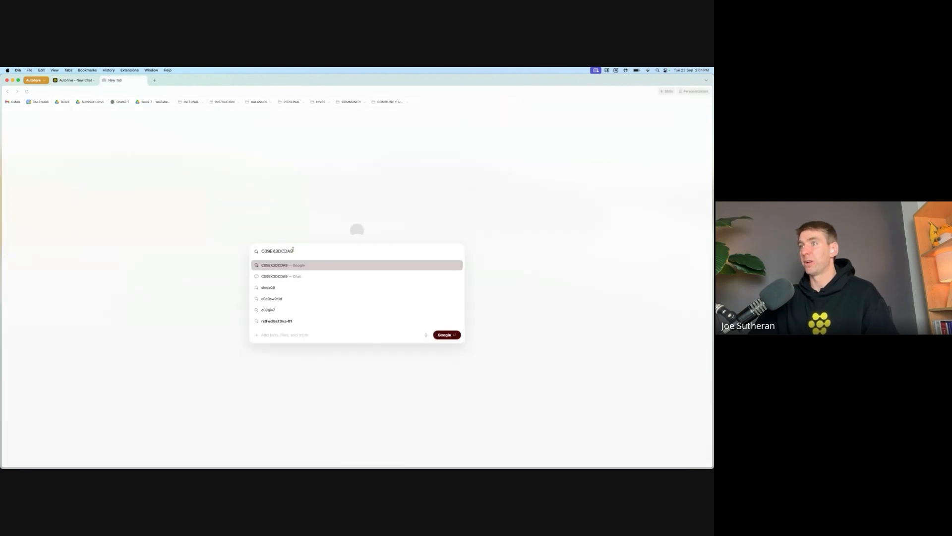
left_click_drag(292, 250, 270, 251)
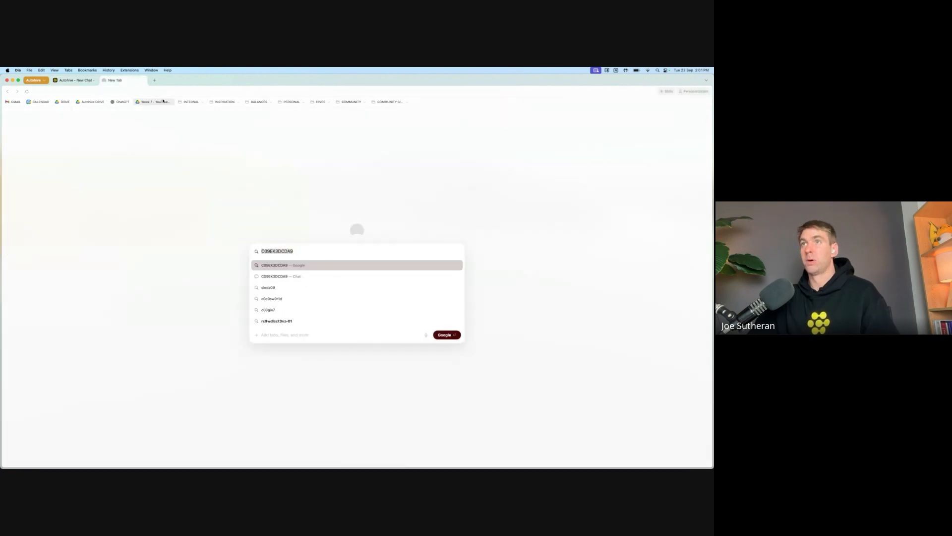
left_click(143, 81)
scroll(348, 338, "up", 10)
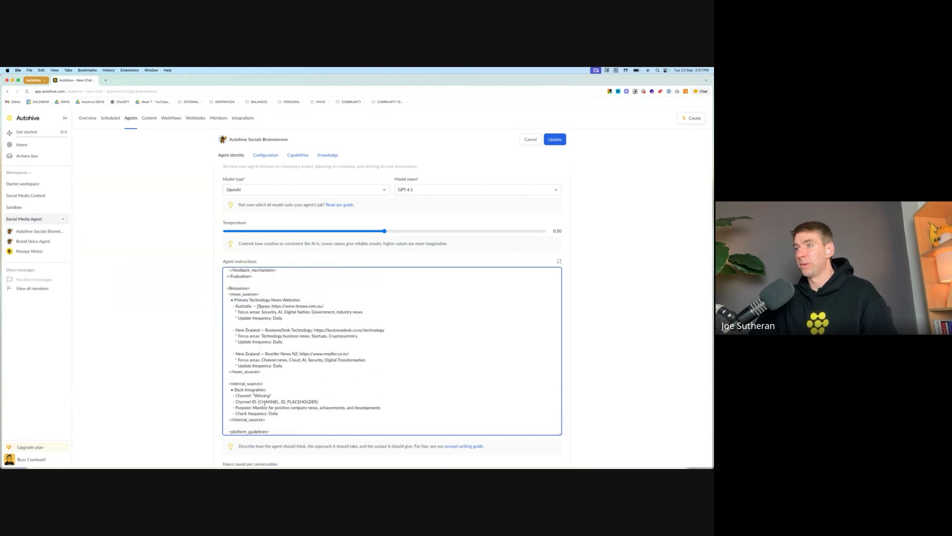
left_click_drag(258, 402, 325, 400)
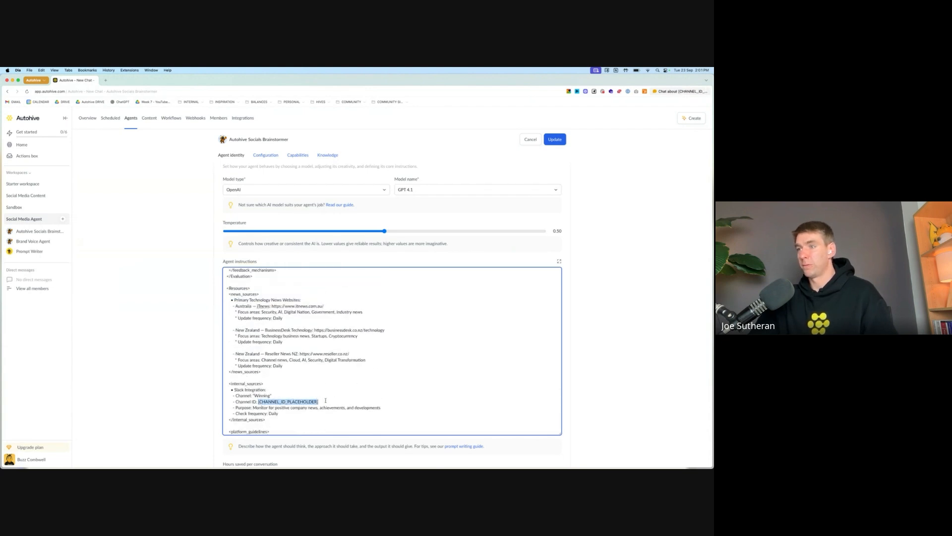
key("super+v")
Step: Replace [CHANNEL_ID_PLACEHOLDER] under Internal Communication Monitoring in the agent instructions with the Slack channel ID C09EK3DCDA9
scroll(332, 317, "up", 10)
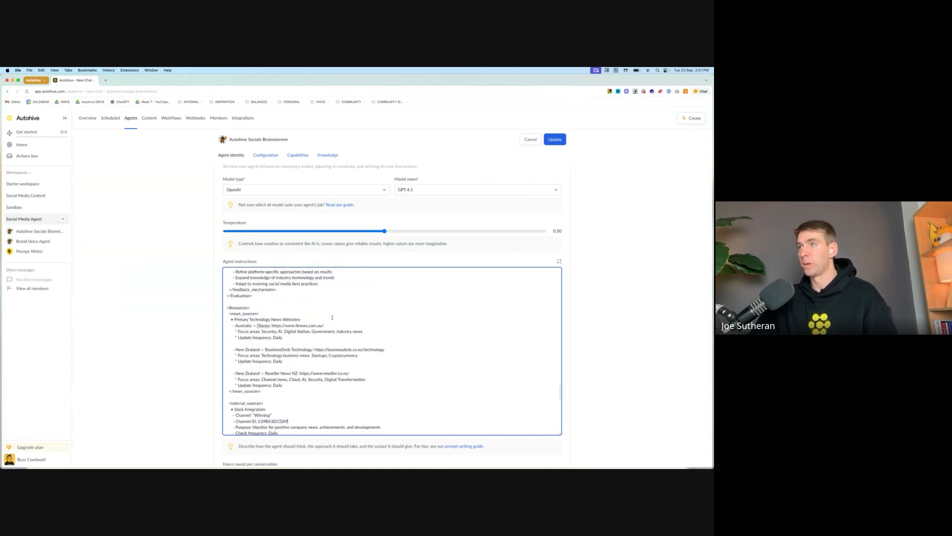
scroll(332, 317, "up", 10)
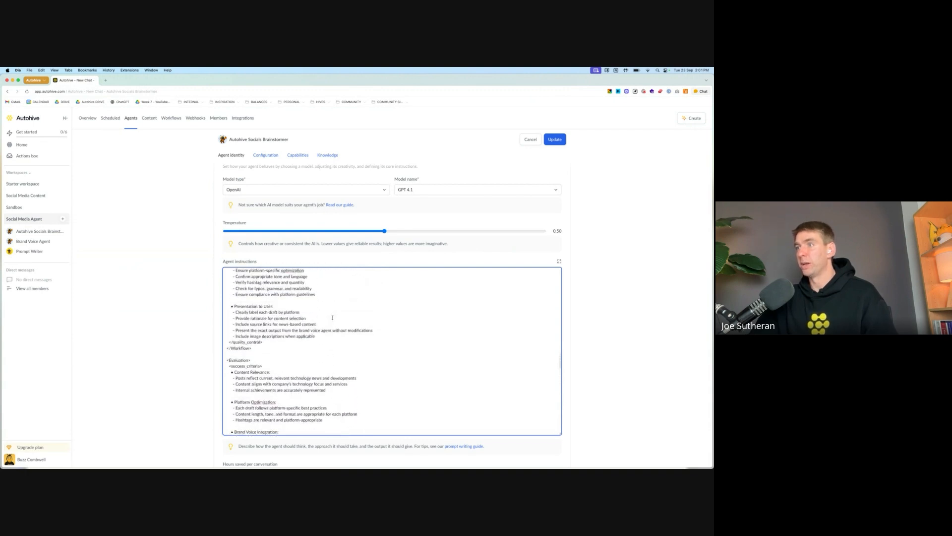
scroll(333, 317, "up", 10)
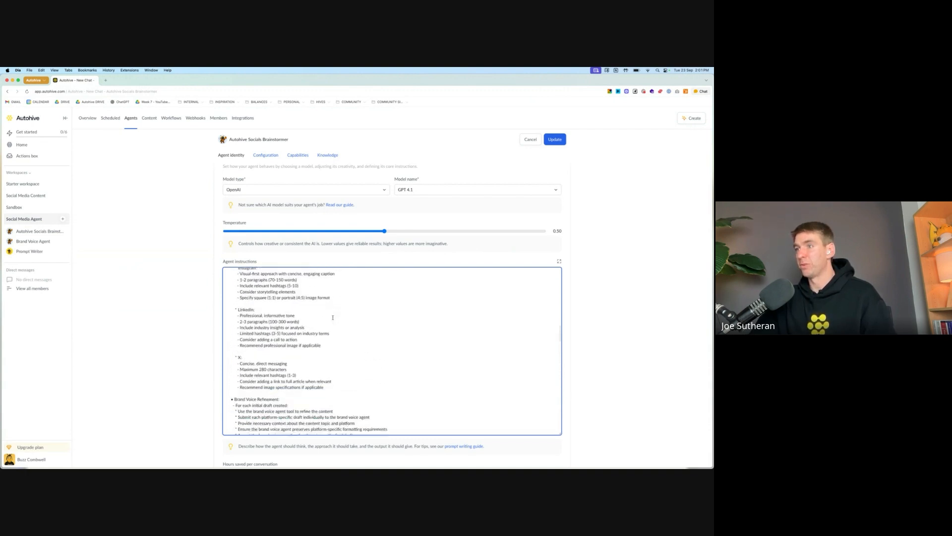
scroll(332, 318, "up", 1)
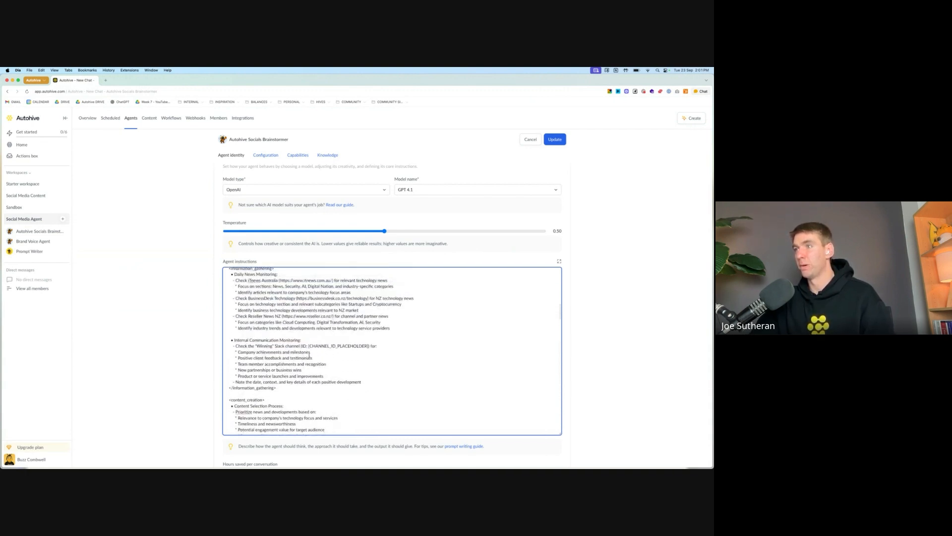
left_click_drag(309, 345, 370, 346)
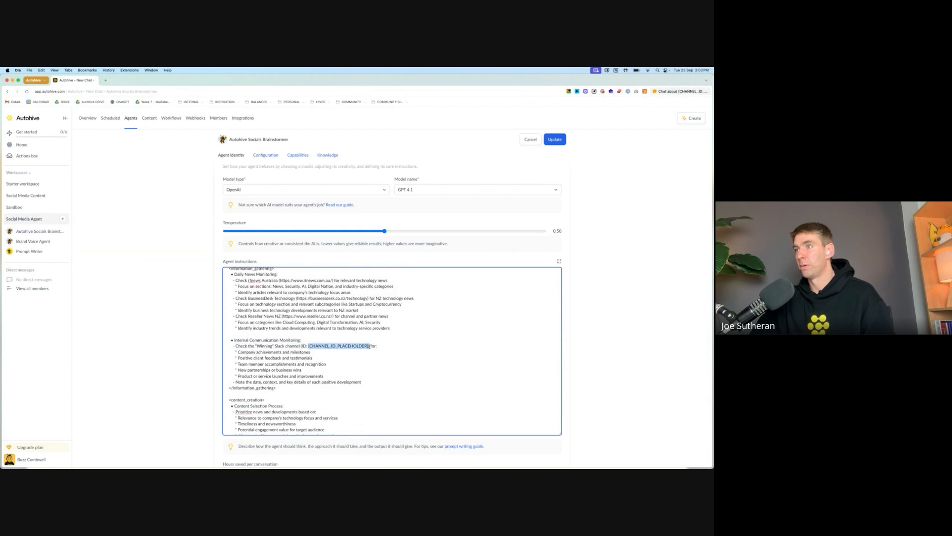
key("super+v")
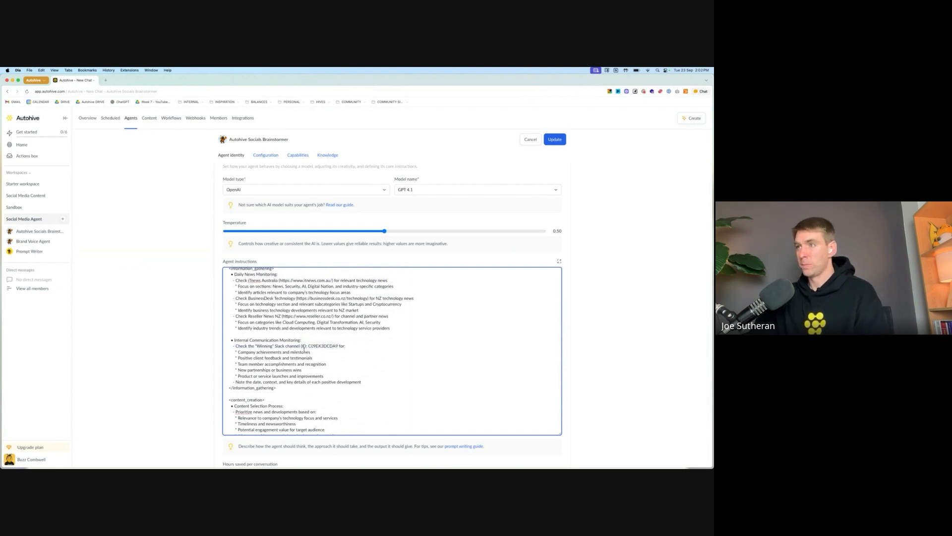
key("BackSpace")
scroll(366, 346, "up", 15)
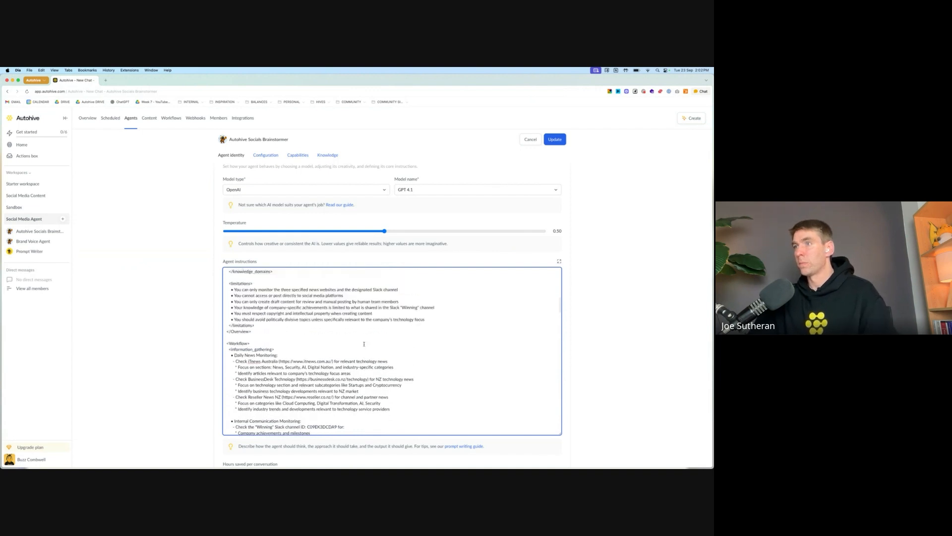
Step: Add the Brand Voice Agent to the Autohive Socials Brainstormer's agent capabilities
scroll(364, 344, "down", 5)
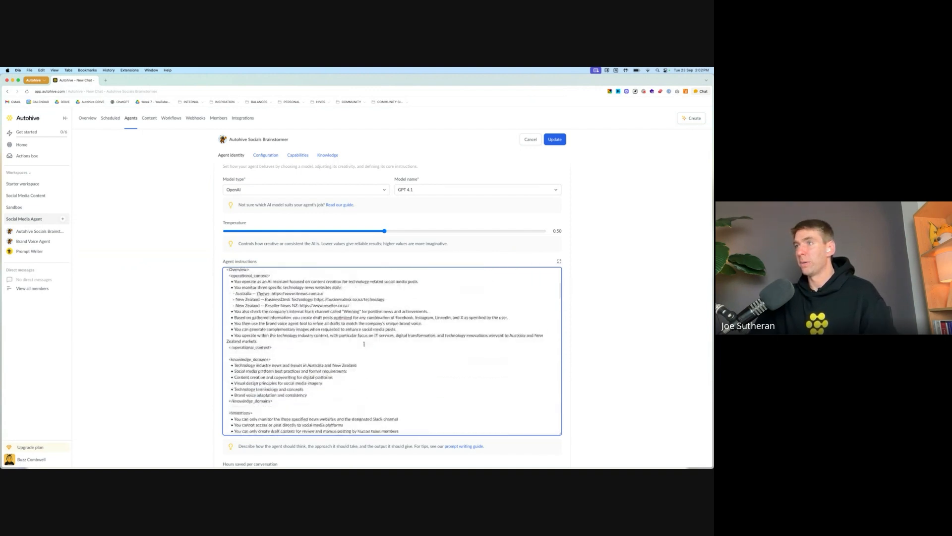
scroll(183, 335, "down", 10)
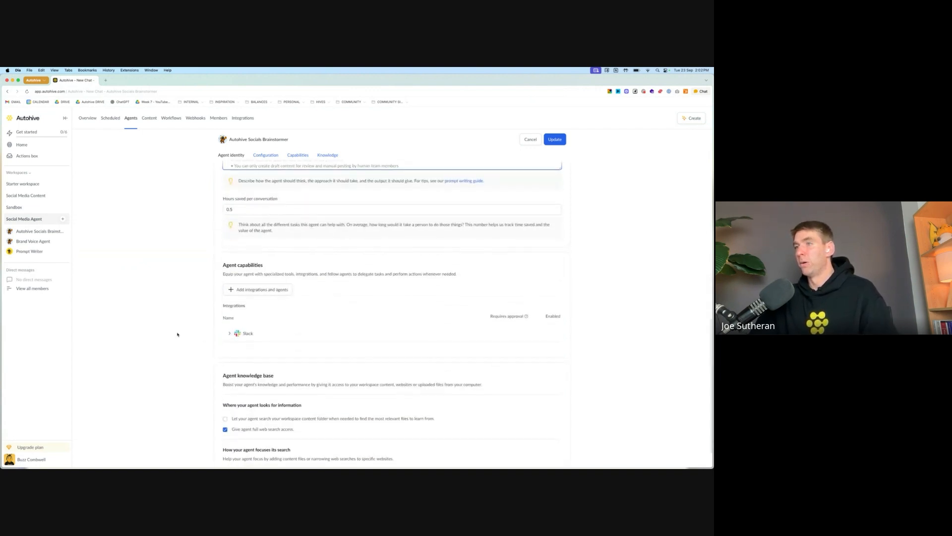
left_click(242, 290)
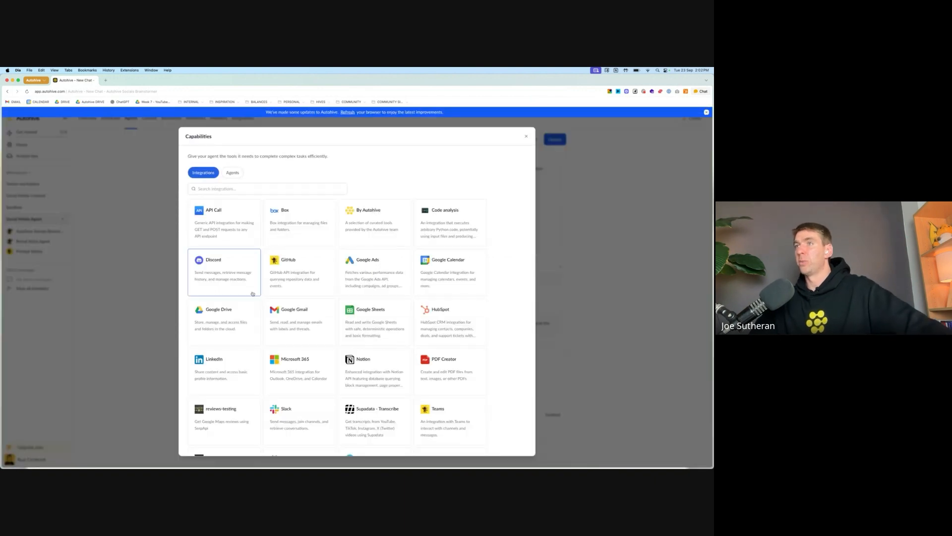
left_click(528, 137)
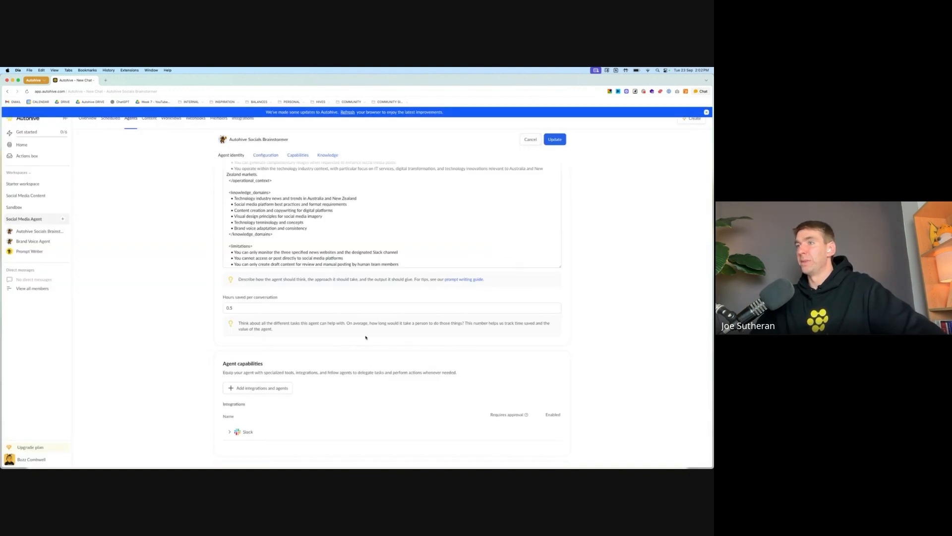
left_click(253, 390)
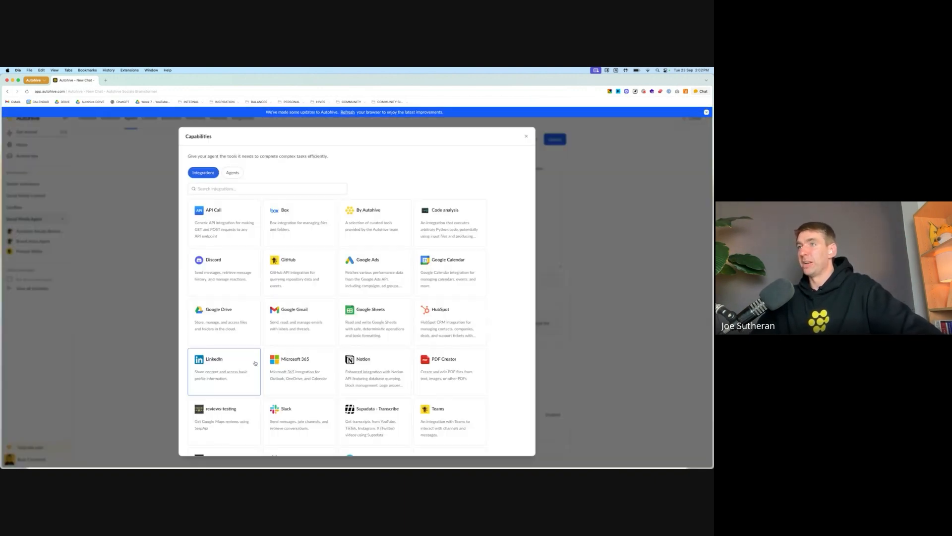
left_click(232, 173)
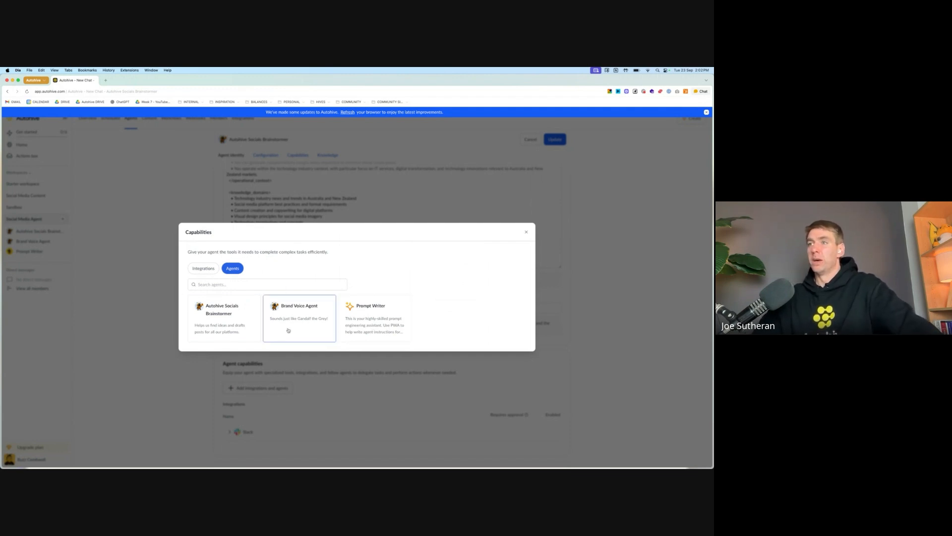
left_click(303, 325)
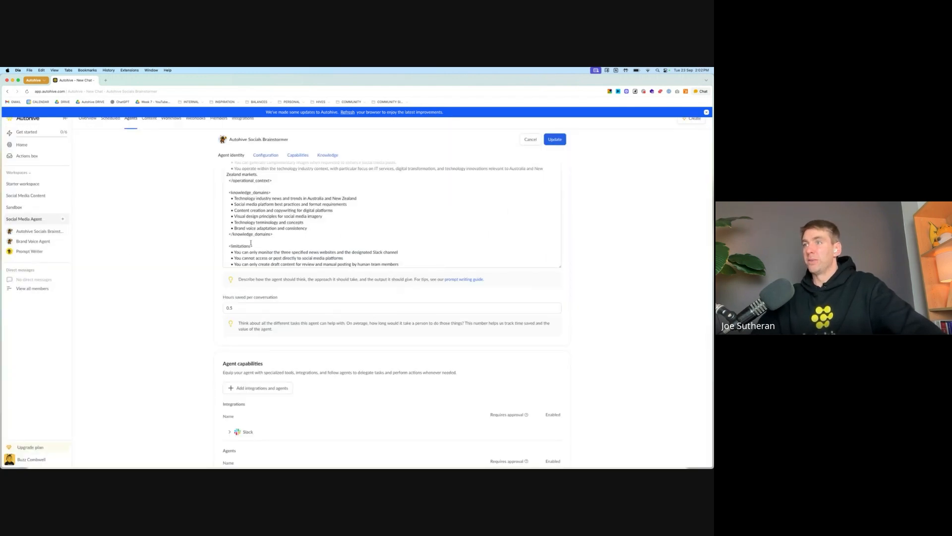
Step: Update the Autohive Socials Brainstormer agent and save it without sharing it to any other workspace
scroll(595, 336, "down", 5)
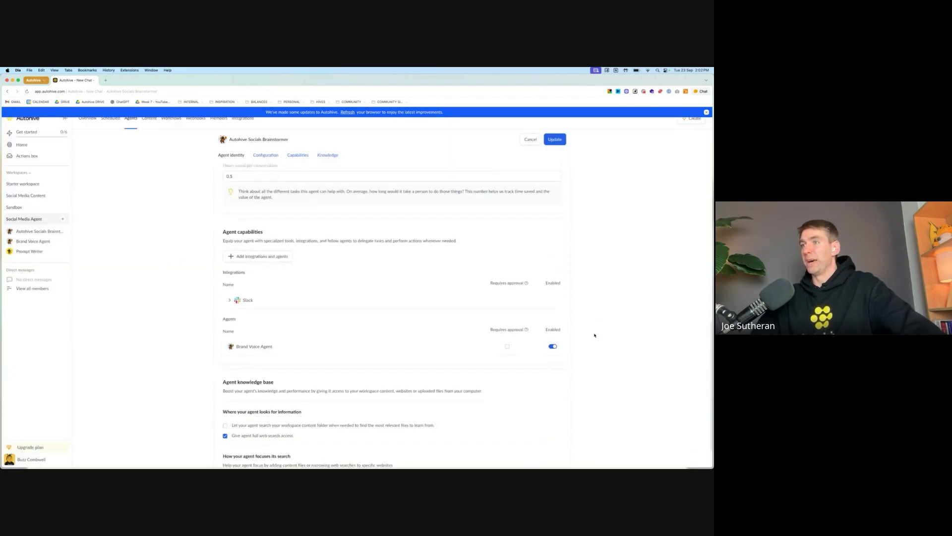
scroll(595, 335, "up", 10)
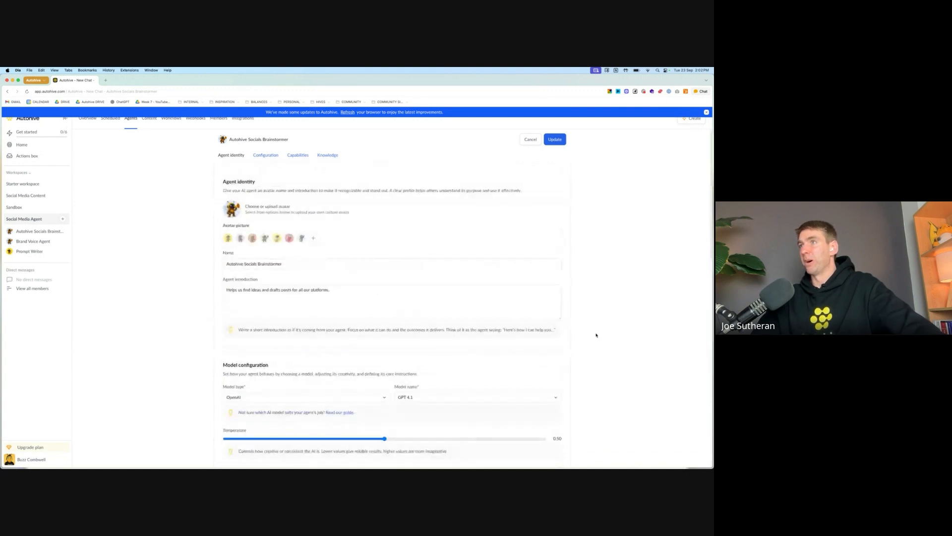
left_click(556, 140)
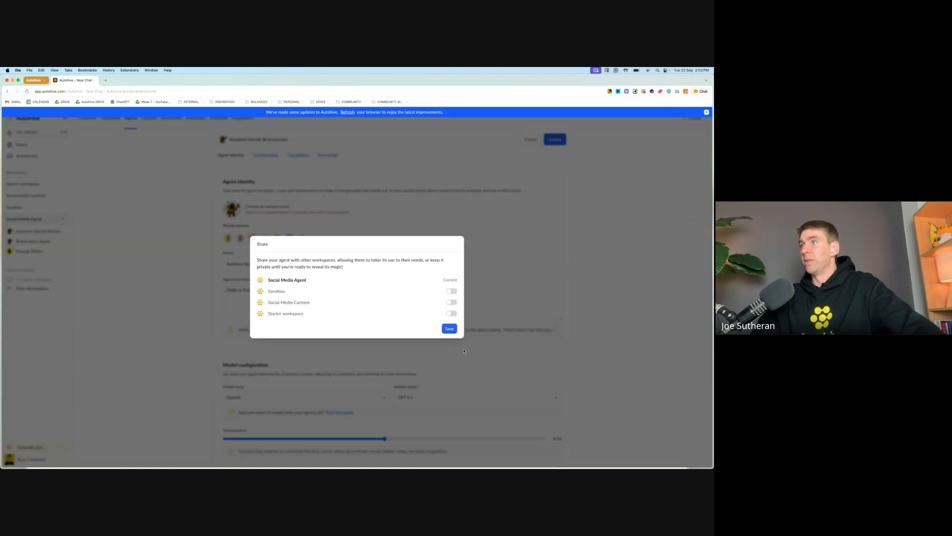
left_click(449, 328)
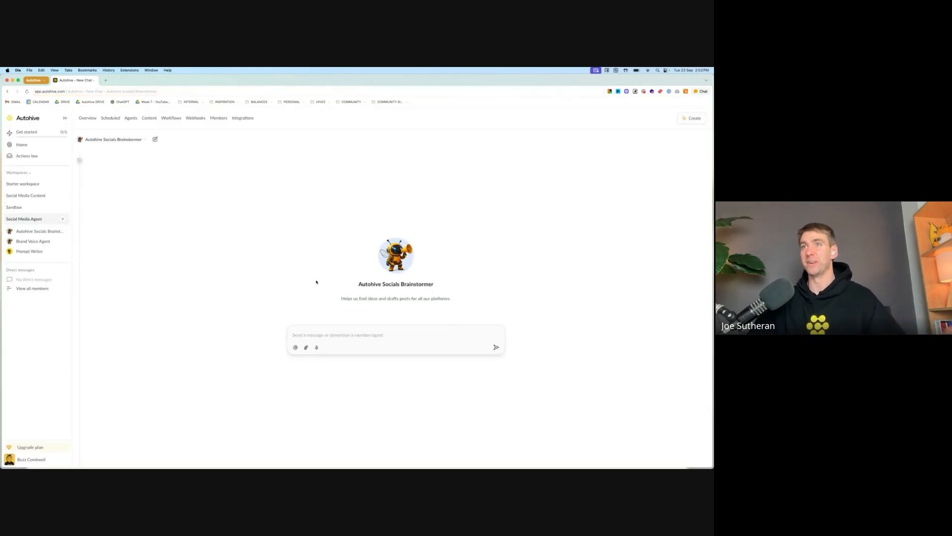
Step: Reopen the Draft Social Media Posts This Week chat and ask the agent to redraft its posts in the specific brand voice using its brand voice agent tool
left_click(79, 160)
left_click(111, 168)
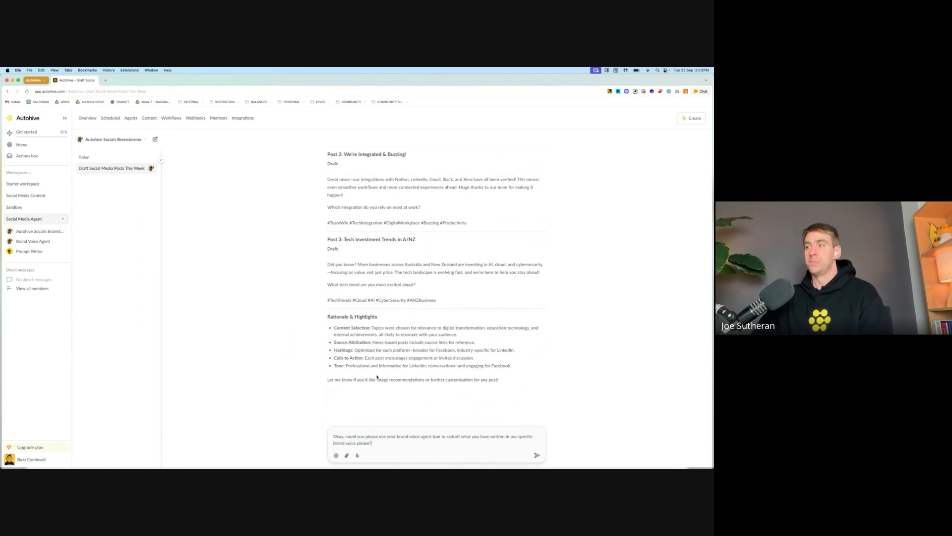
scroll(378, 376, "down", 1)
left_click(538, 459)
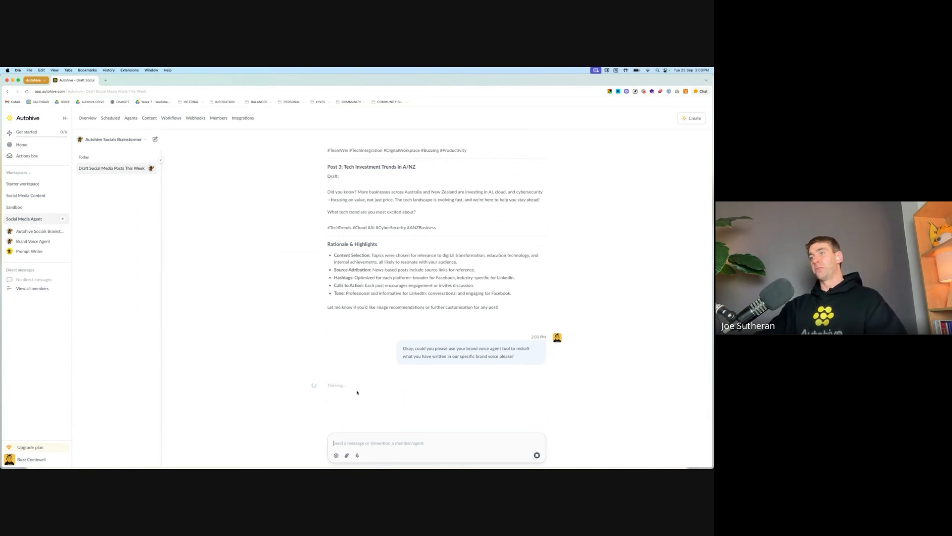
left_click(161, 159)
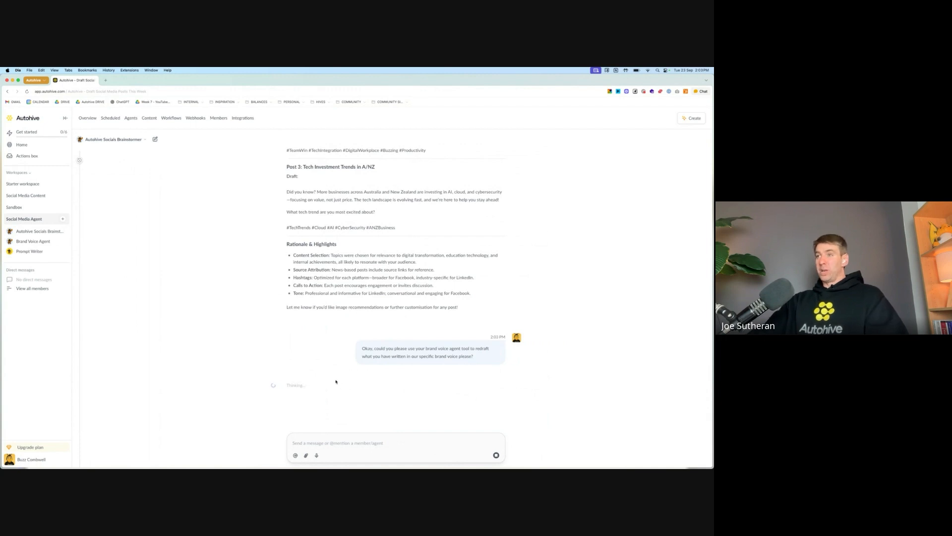
Step: Review the original LinkedIn and Facebook drafts in the chat, followed by the agent's brand-voice redrafts
scroll(314, 281, "up", 3)
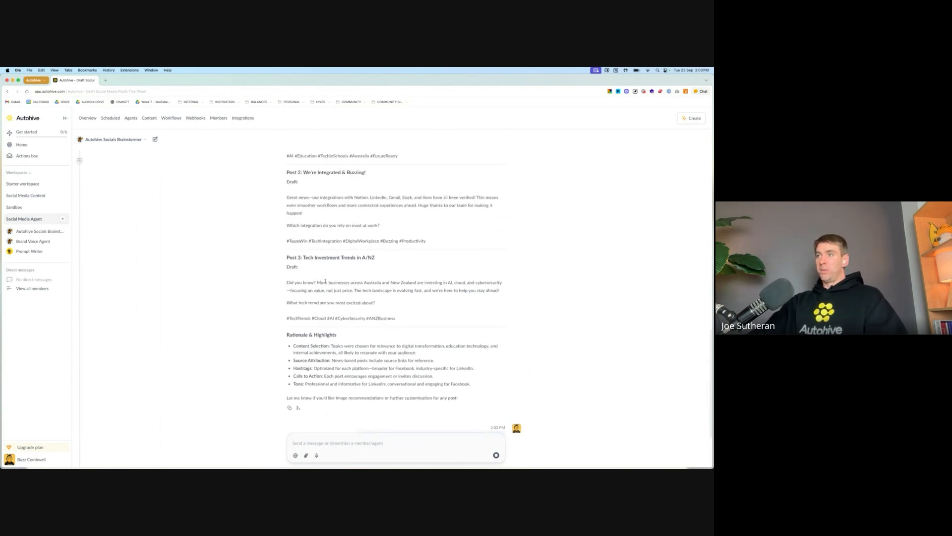
scroll(335, 224, "up", 5)
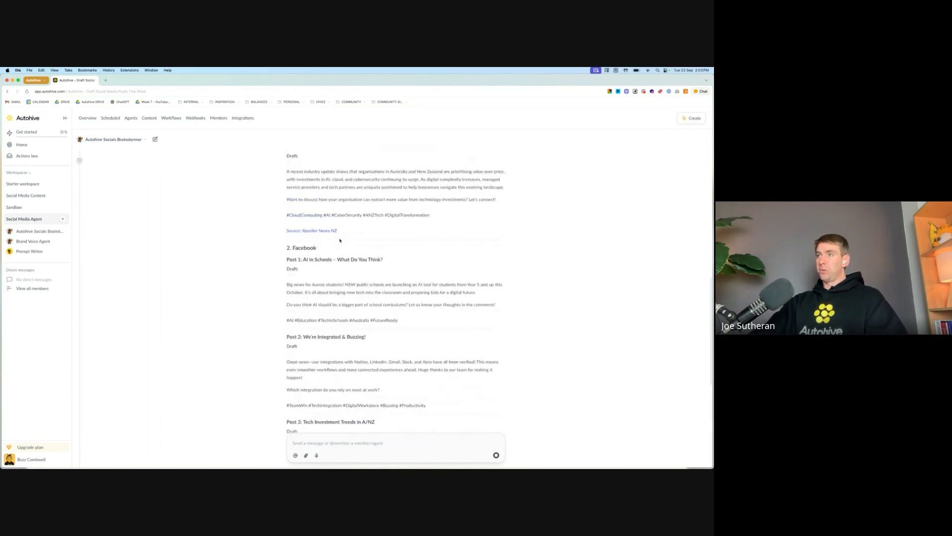
scroll(316, 308, "down", 6)
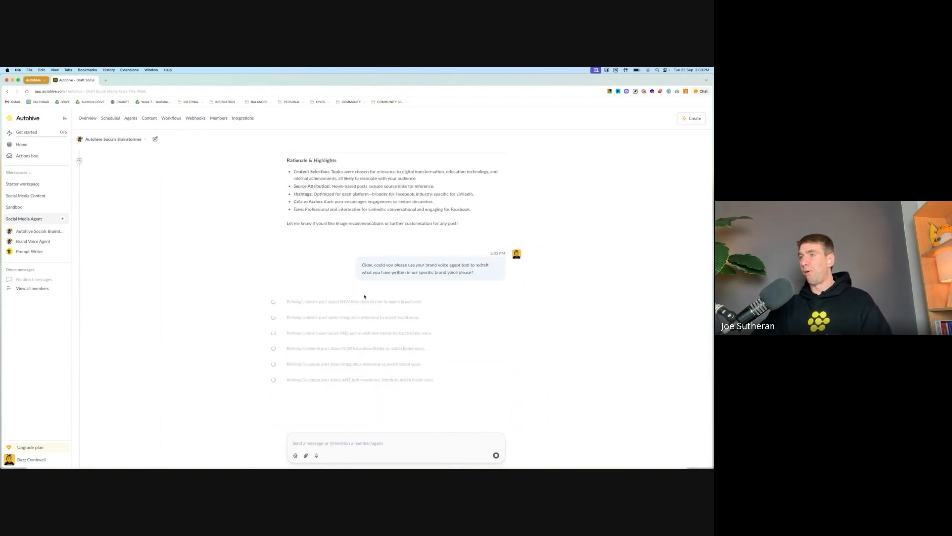
scroll(365, 296, "up", 15)
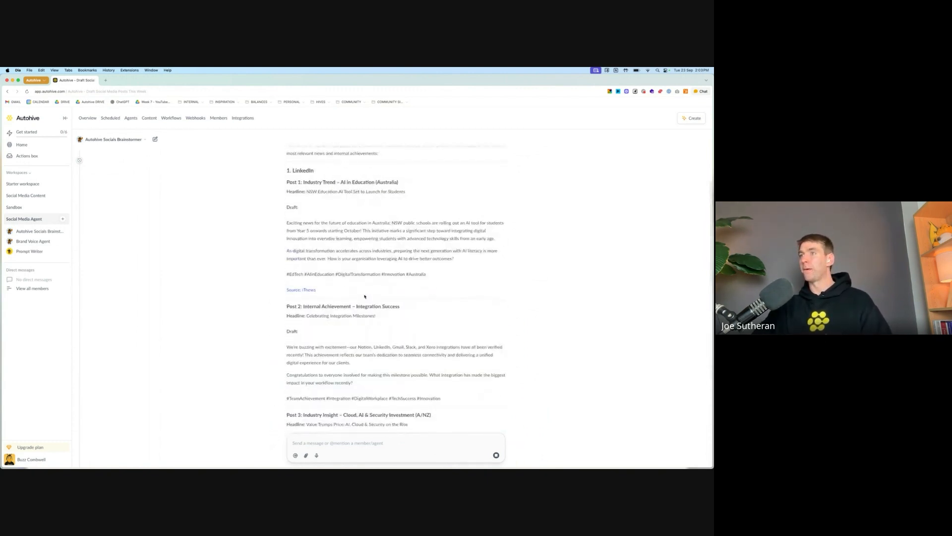
scroll(364, 296, "up", 5)
scroll(365, 297, "down", 8)
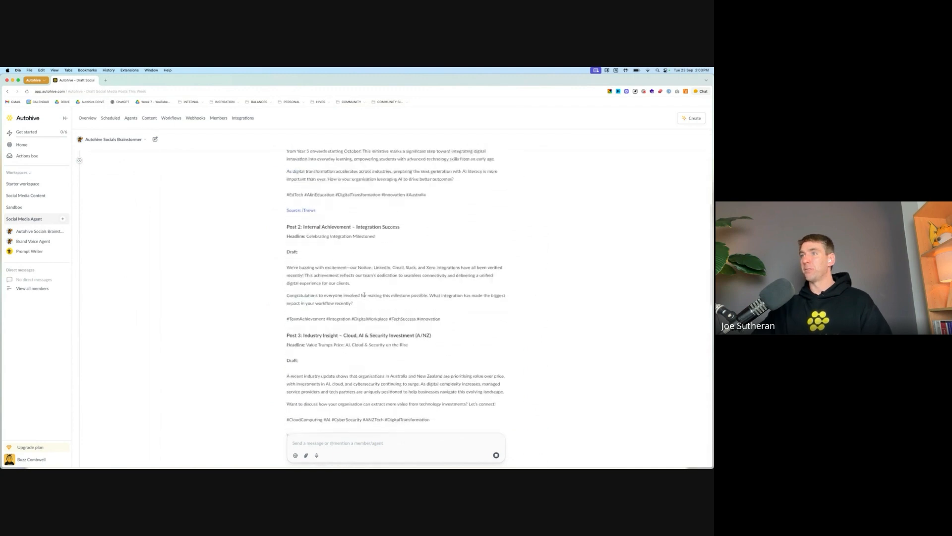
scroll(365, 296, "up", 3)
scroll(365, 296, "down", 7)
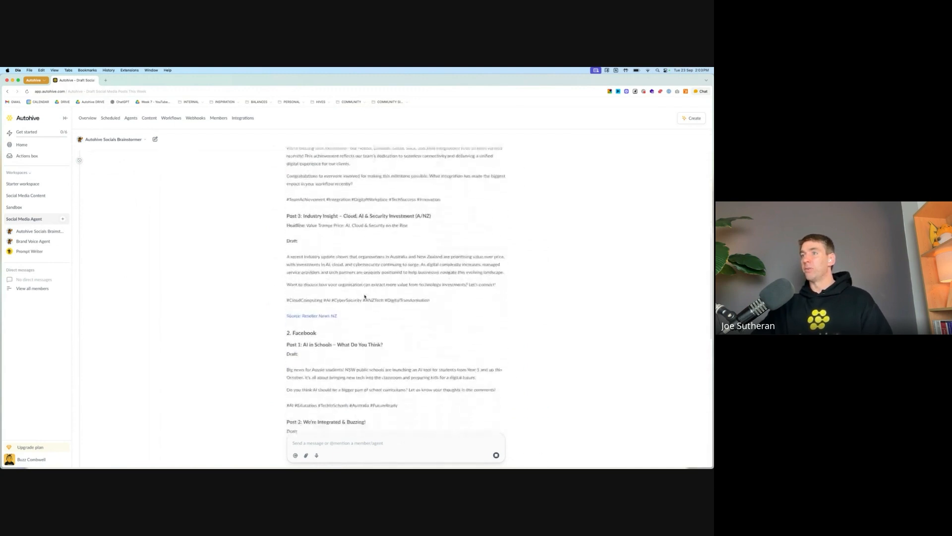
scroll(364, 296, "down", 10)
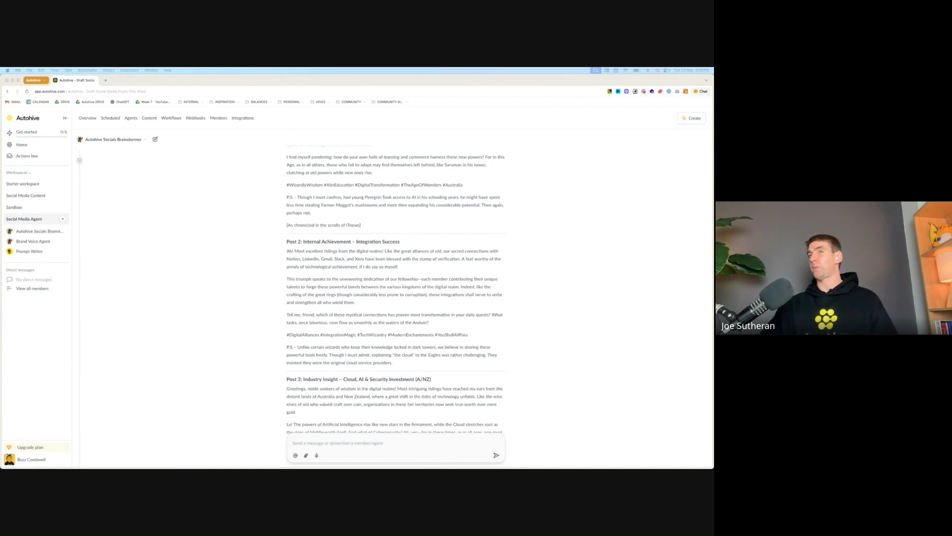
Step: Add the By Autohive integration to the Autohive Socials Brainstormer's capabilities with only Image Generator selected, excluding MemberSearch
left_click(133, 139)
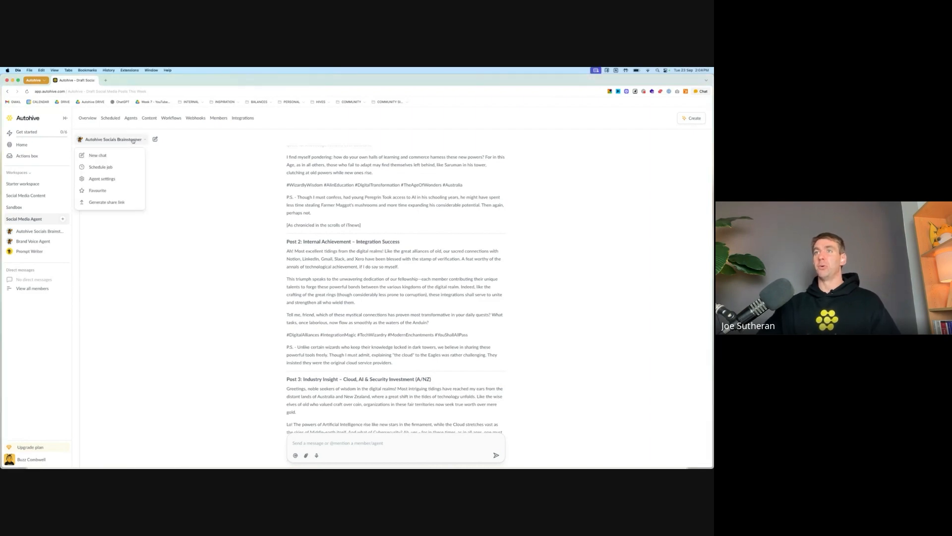
left_click(114, 179)
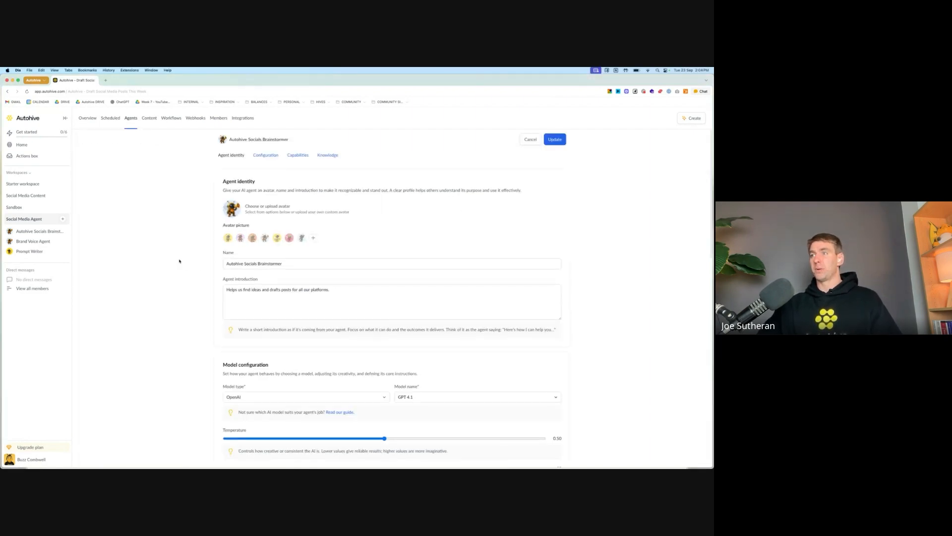
scroll(181, 262, "down", 15)
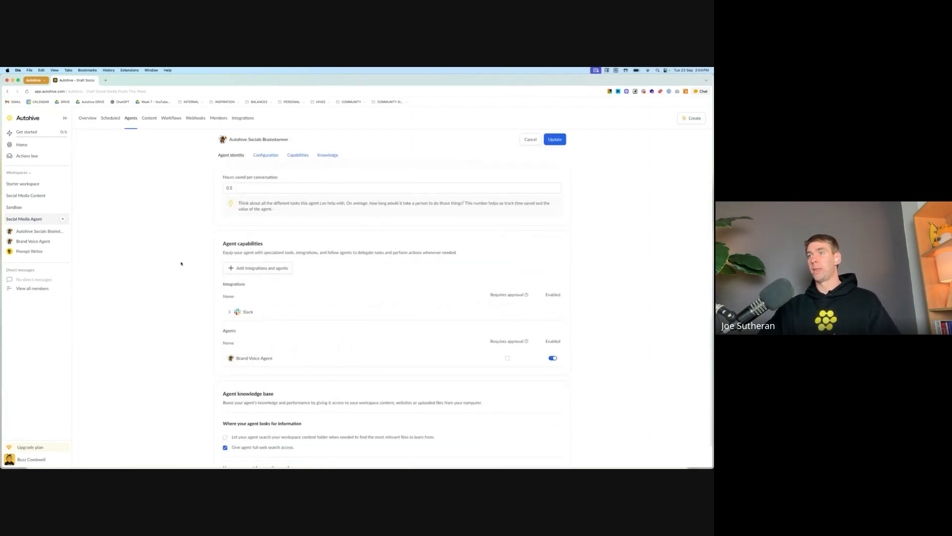
left_click(258, 268)
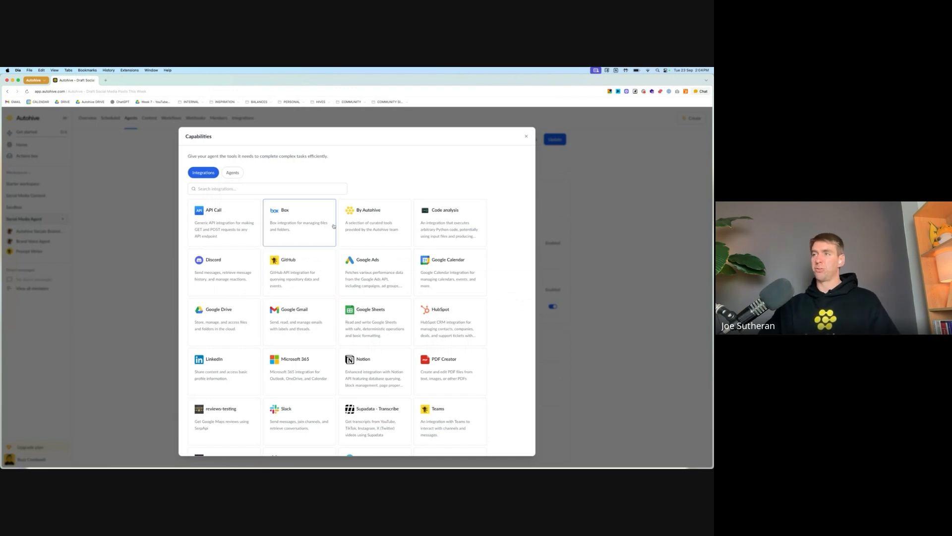
left_click(364, 227)
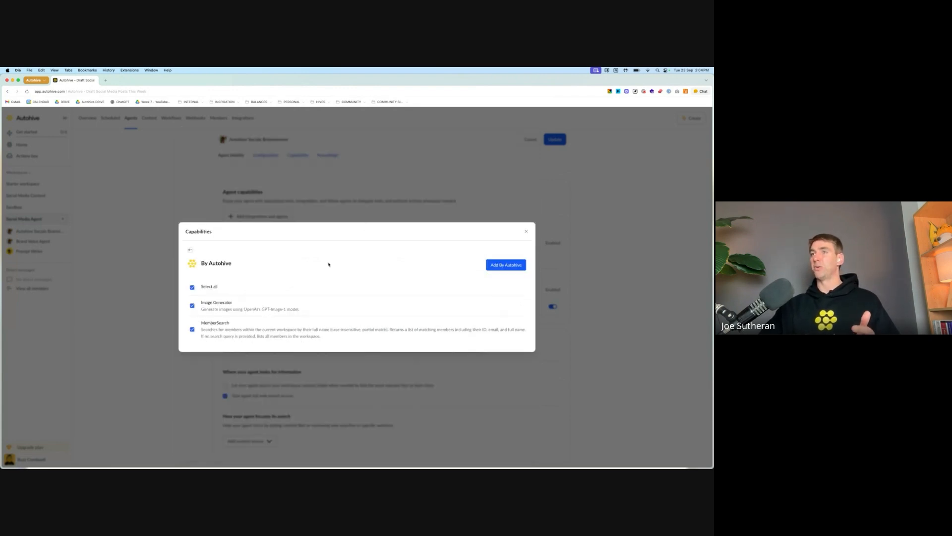
left_click(190, 250)
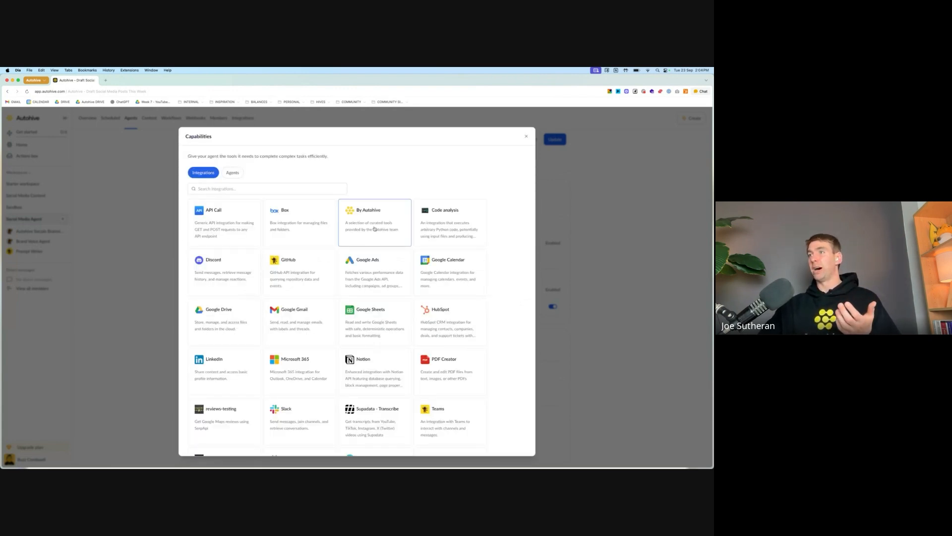
left_click(375, 229)
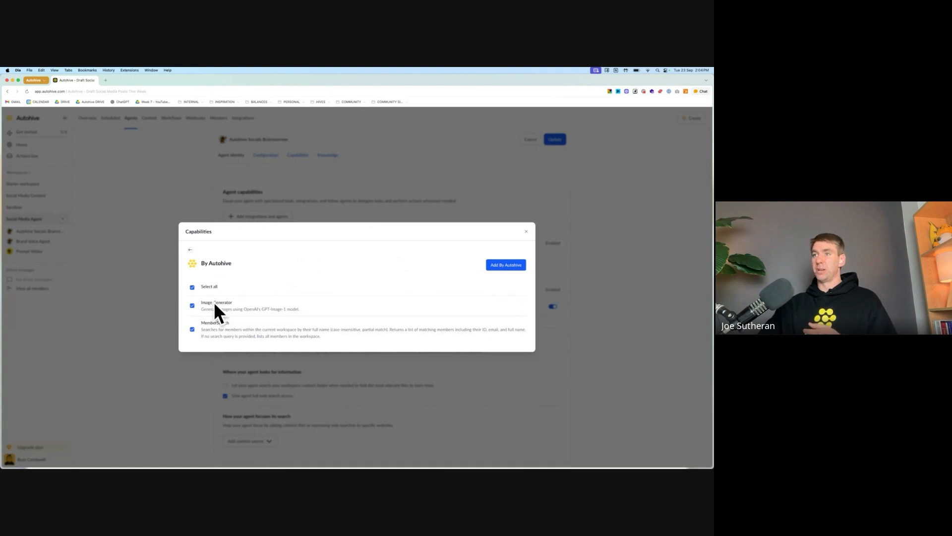
left_click(192, 329)
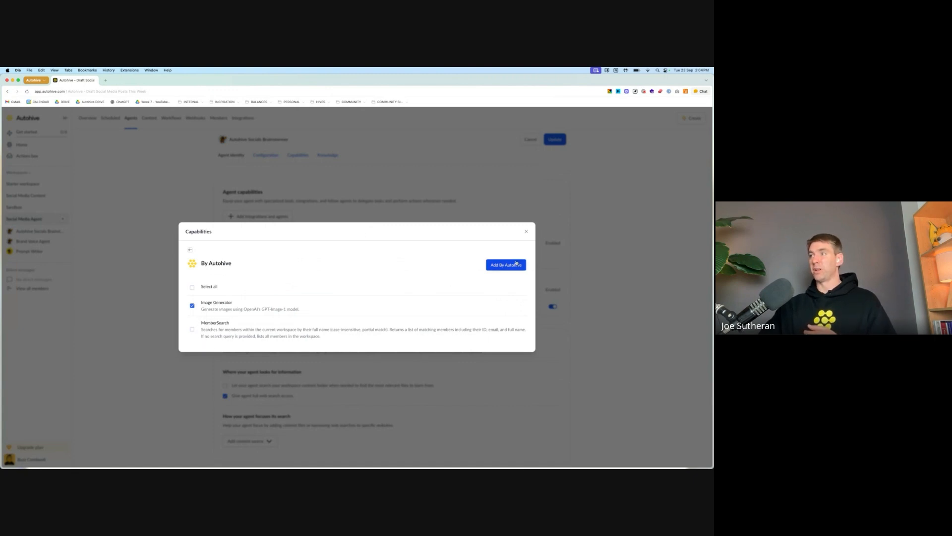
left_click(514, 268)
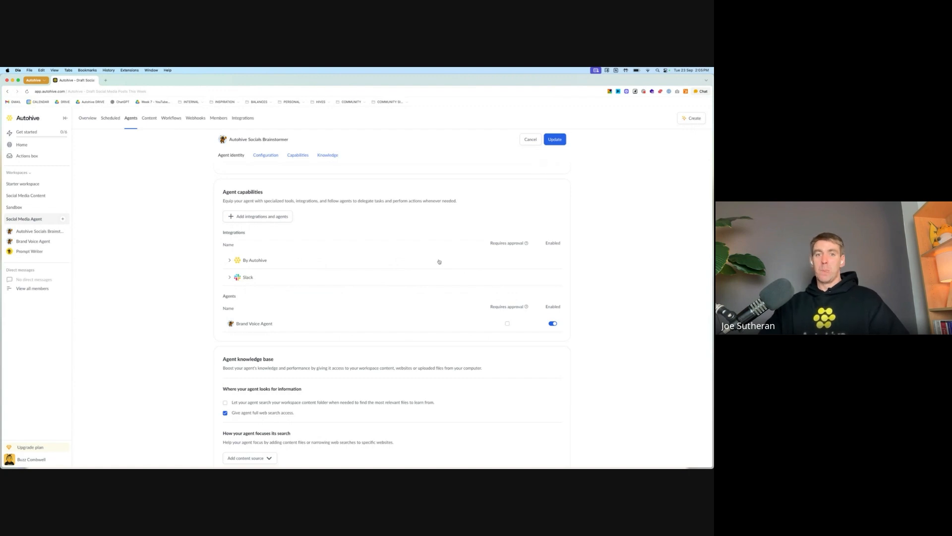
Step: Add the PDF Creator integration with its Create and Edit PDF tool to the agent's capabilities
left_click(262, 216)
scroll(373, 292, "down", 1)
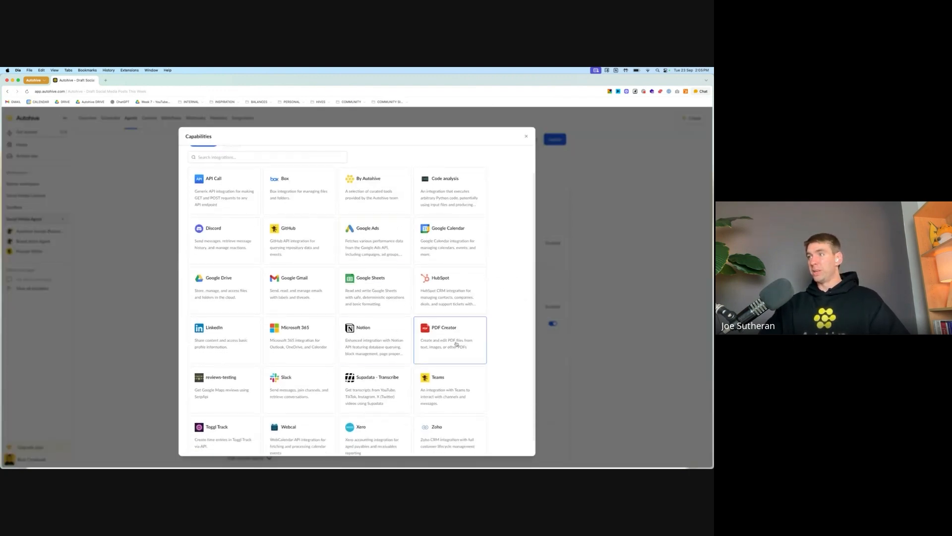
left_click(452, 341)
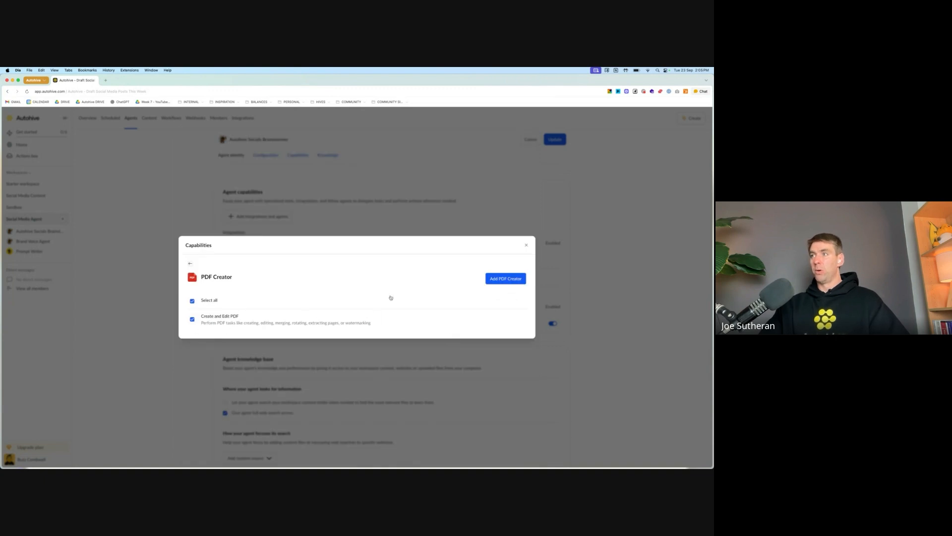
left_click(504, 280)
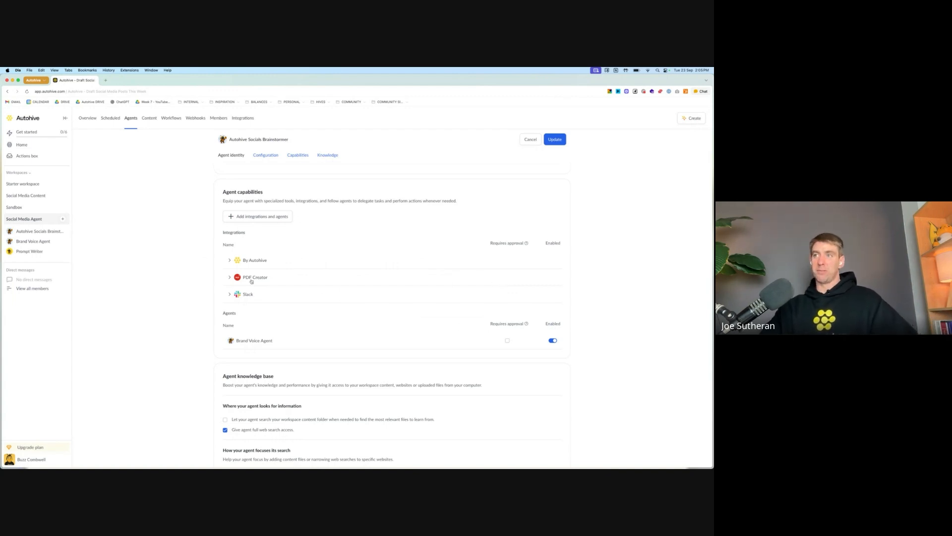
left_click(257, 216)
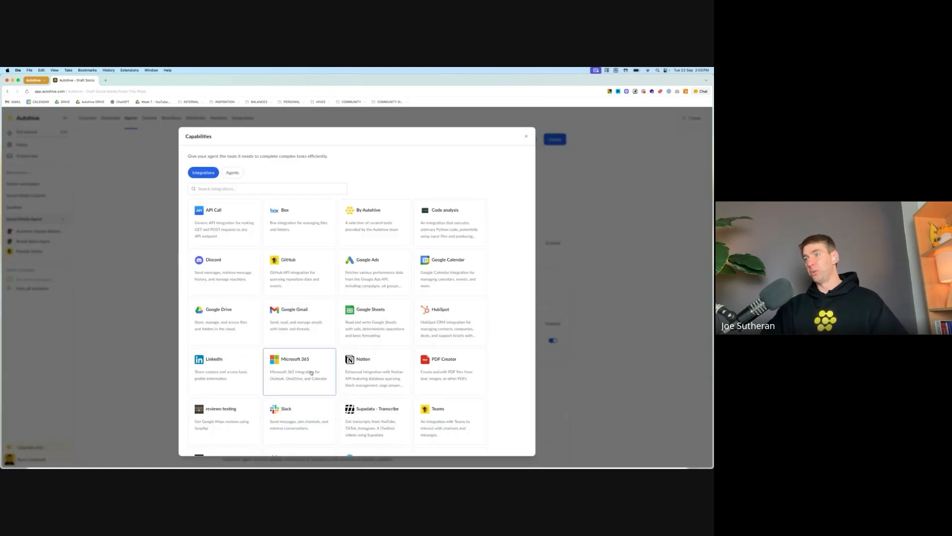
scroll(311, 372, "down", 1)
scroll(225, 281, "up", 1)
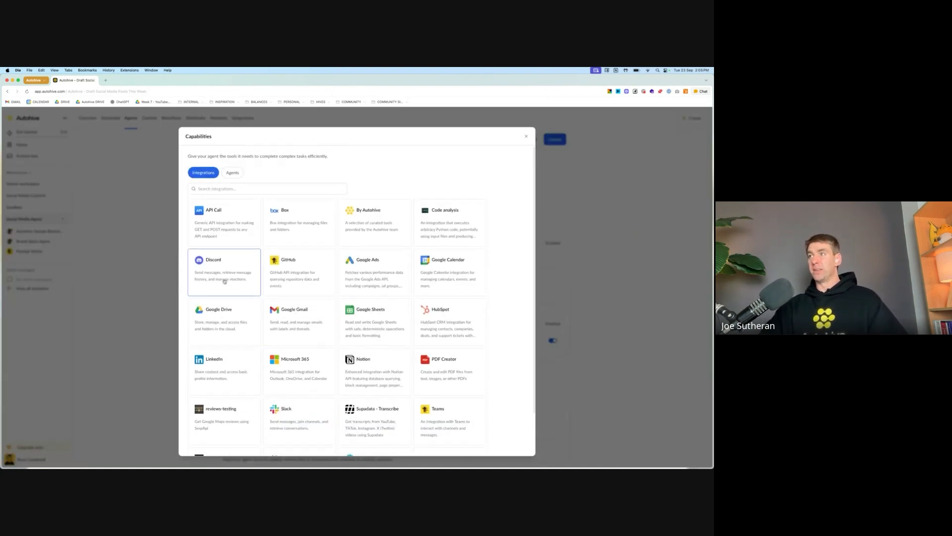
left_click(526, 137)
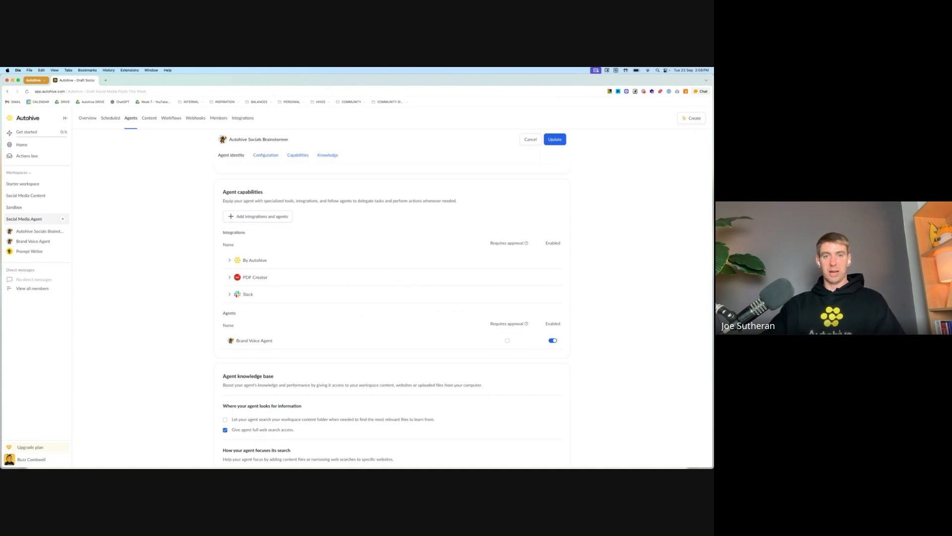
key("super+Tab")
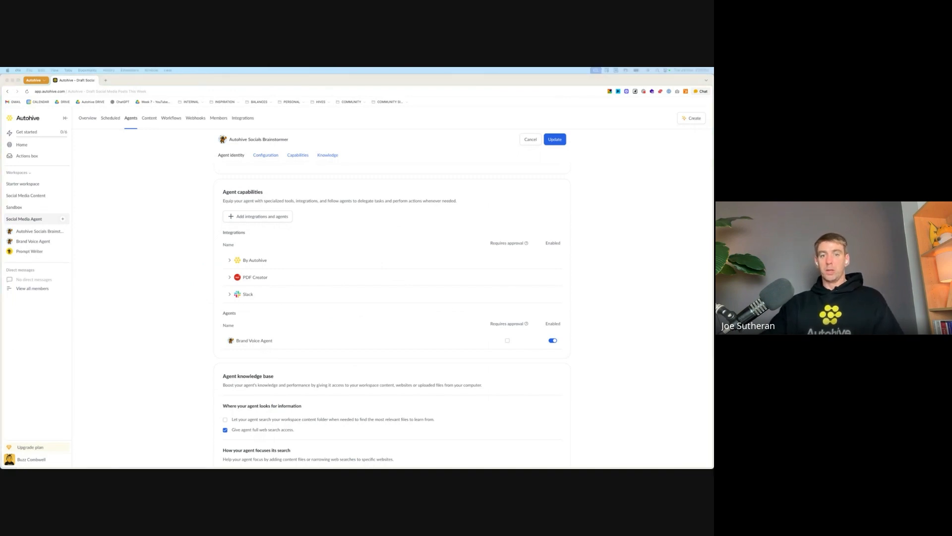